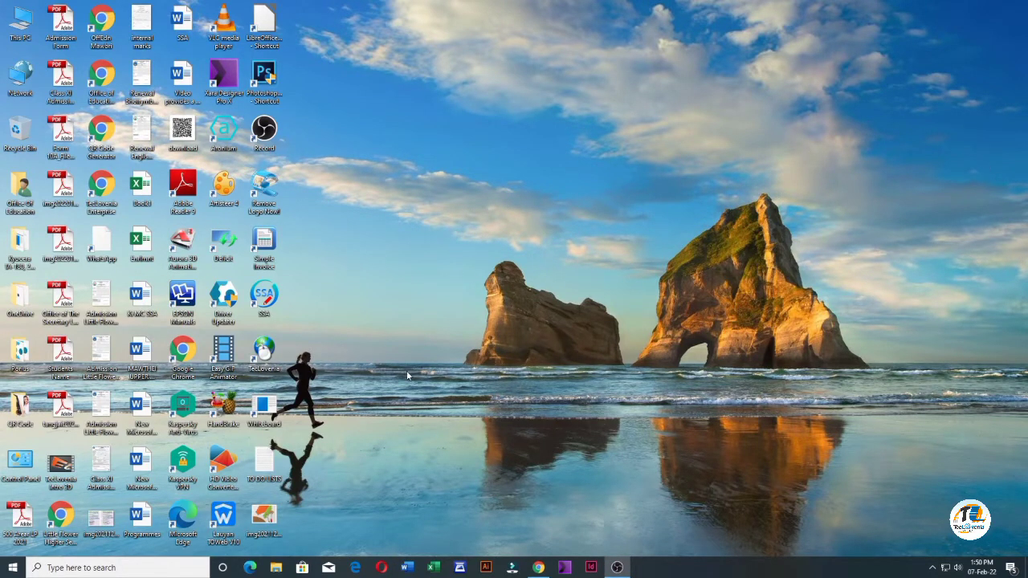
# Create a blank document in Word and open the full Symbol dialog.
pyautogui.click(410, 569)
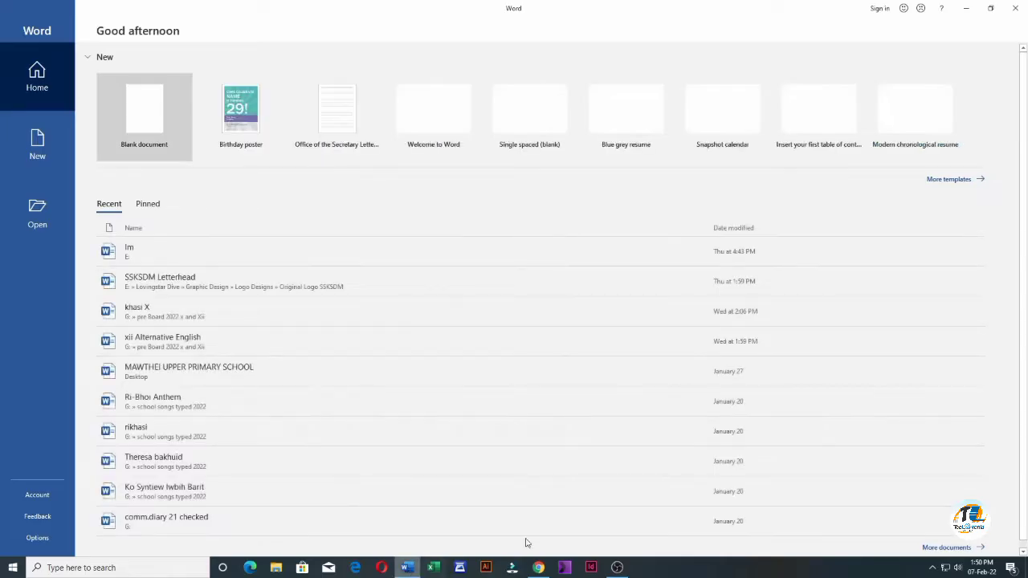
pyautogui.click(178, 126)
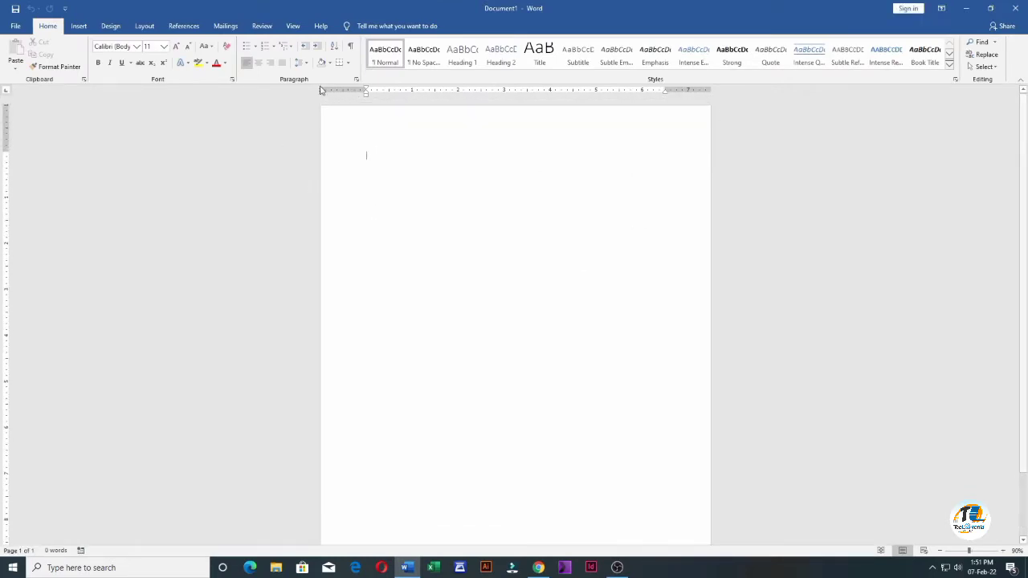
pyautogui.click(78, 26)
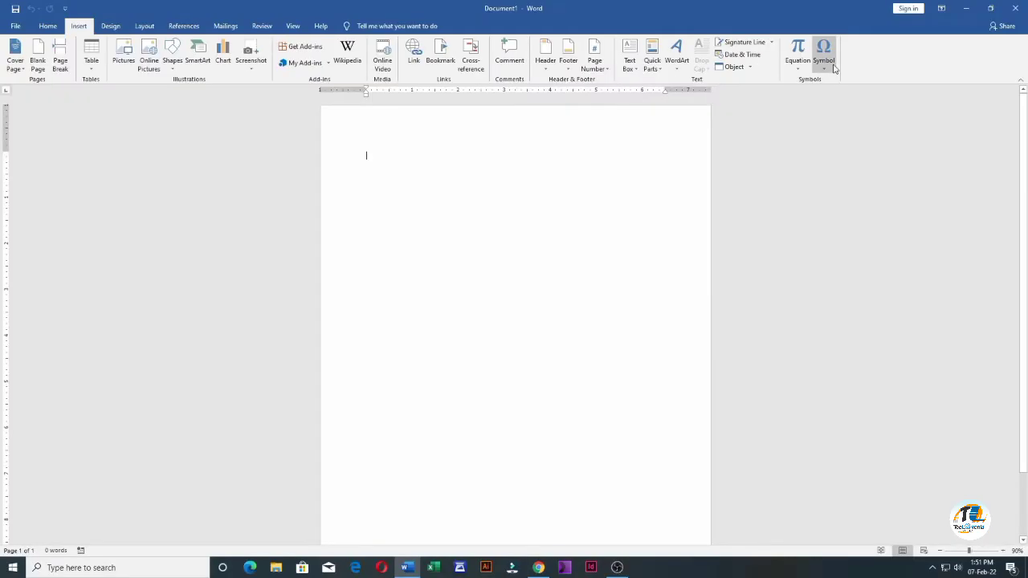
pyautogui.click(814, 52)
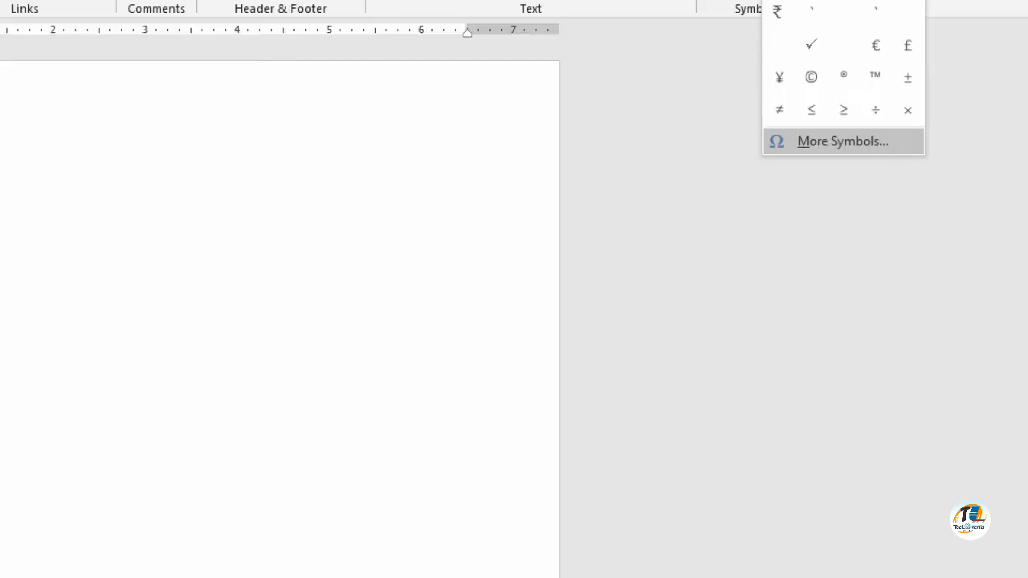
pyautogui.click(867, 147)
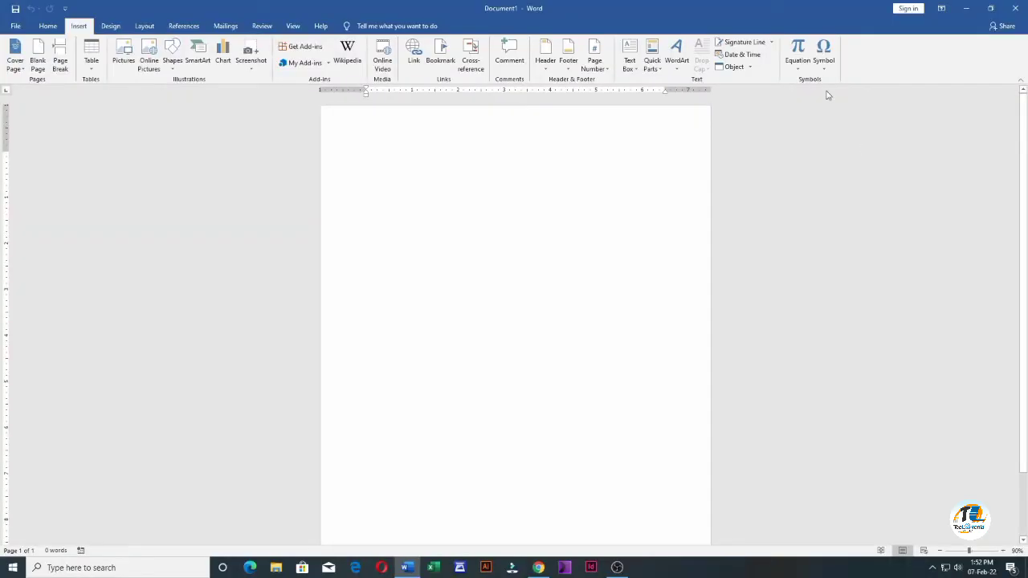
pyautogui.click(824, 58)
pyautogui.click(835, 145)
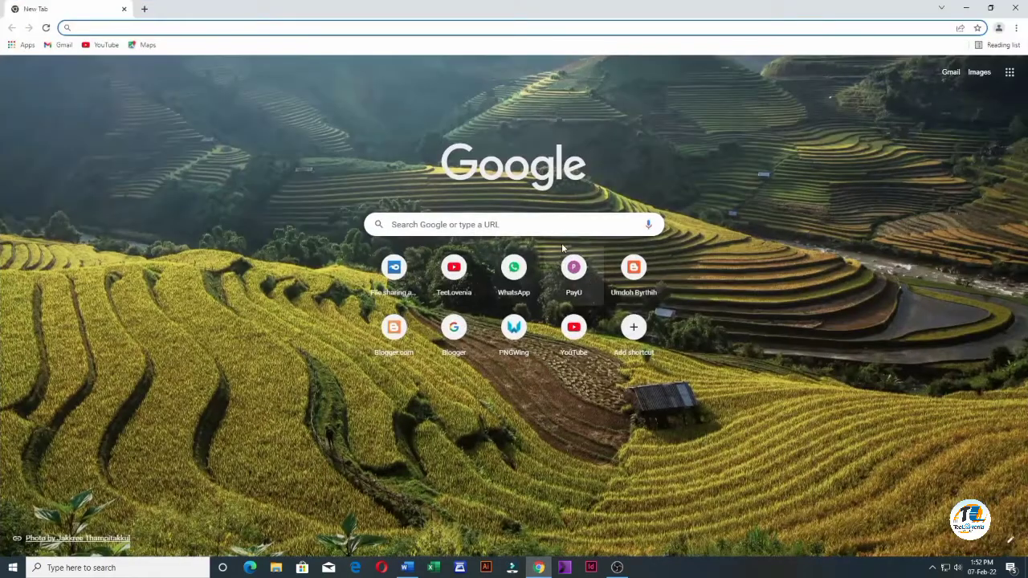
# Search Google in Chrome for "INDIAN RUPEE FONT" and open the India Typing rupee symbol font download page.
pyautogui.click(522, 231)
pyautogui.write('IN')
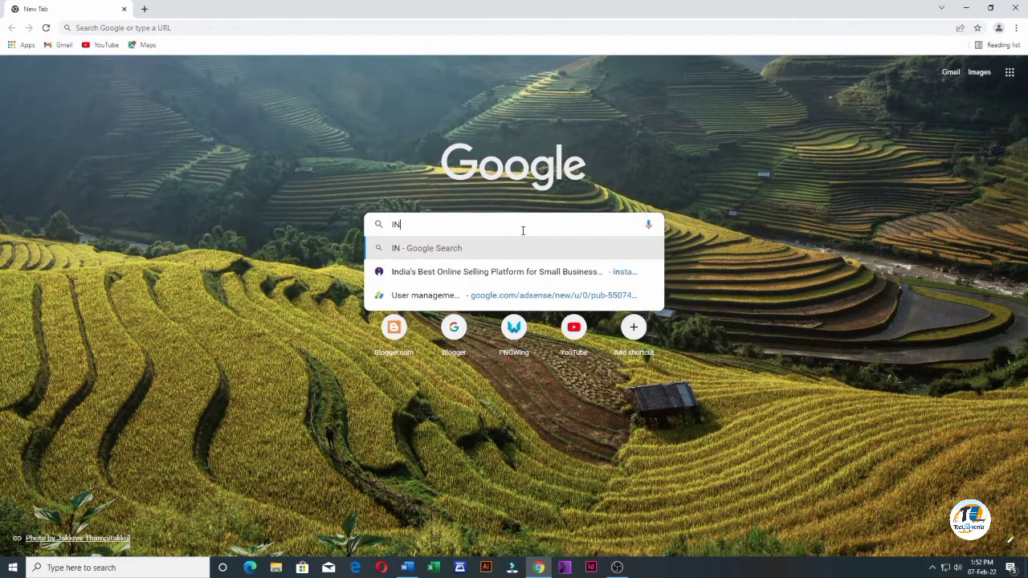
pyautogui.write('DIAN RU')
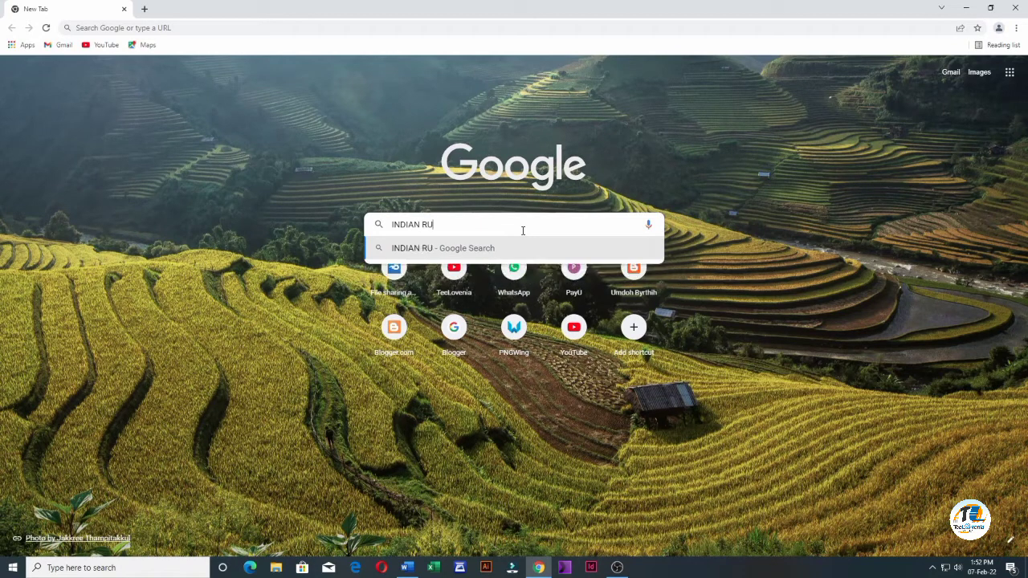
pyautogui.write('PEE FONT')
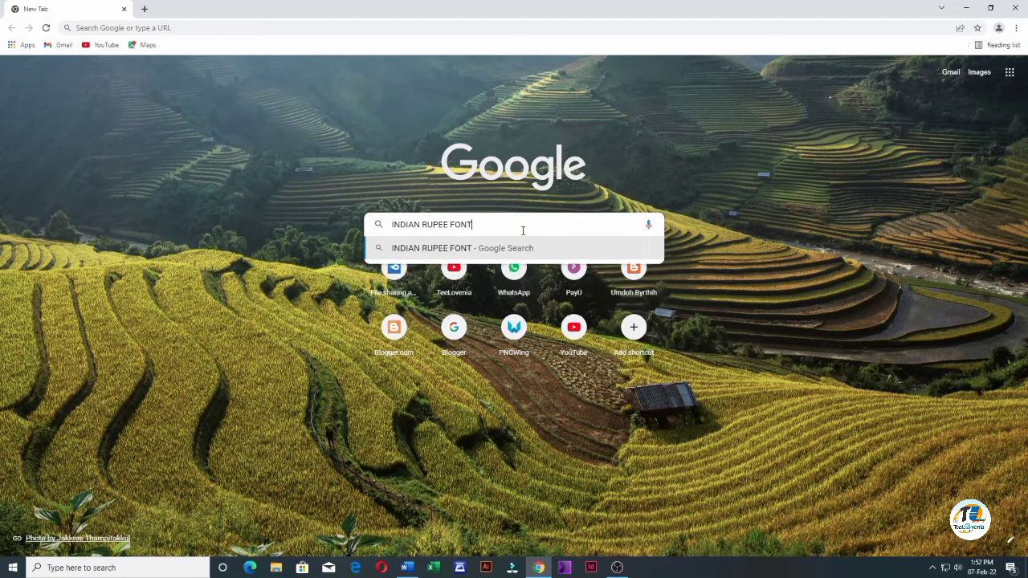
pyautogui.press('Return')
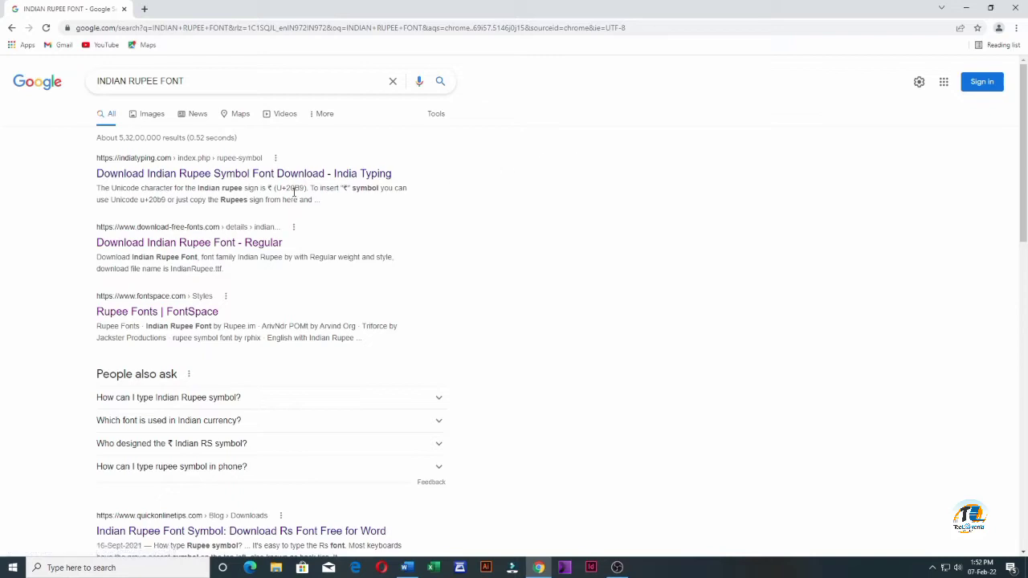
pyautogui.click(175, 178)
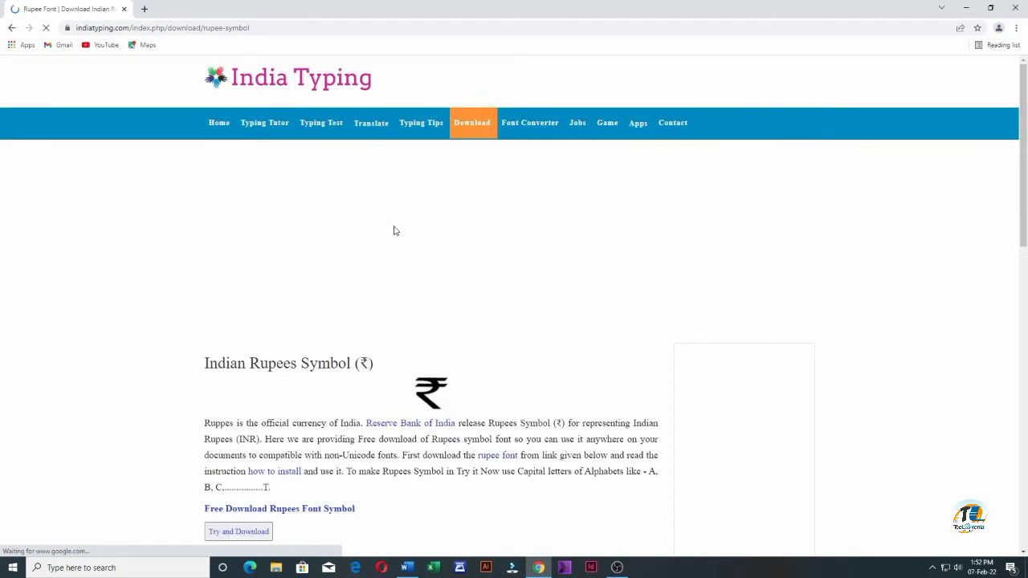
# Download the free Rupees Font Symbol zip file from the India Typing page.
pyautogui.scroll(-2, 398, 371)
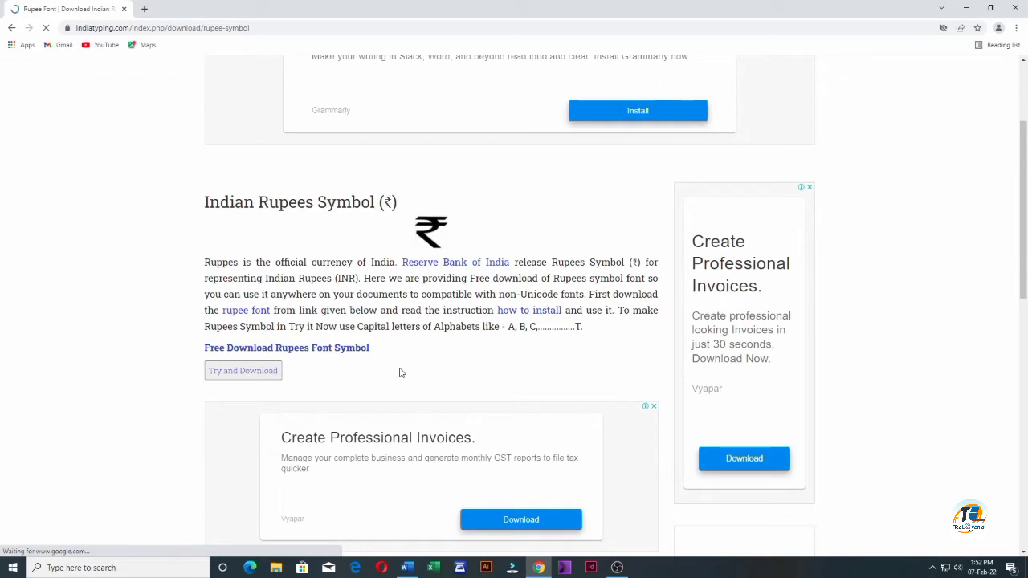
pyautogui.scroll(-1, 409, 346)
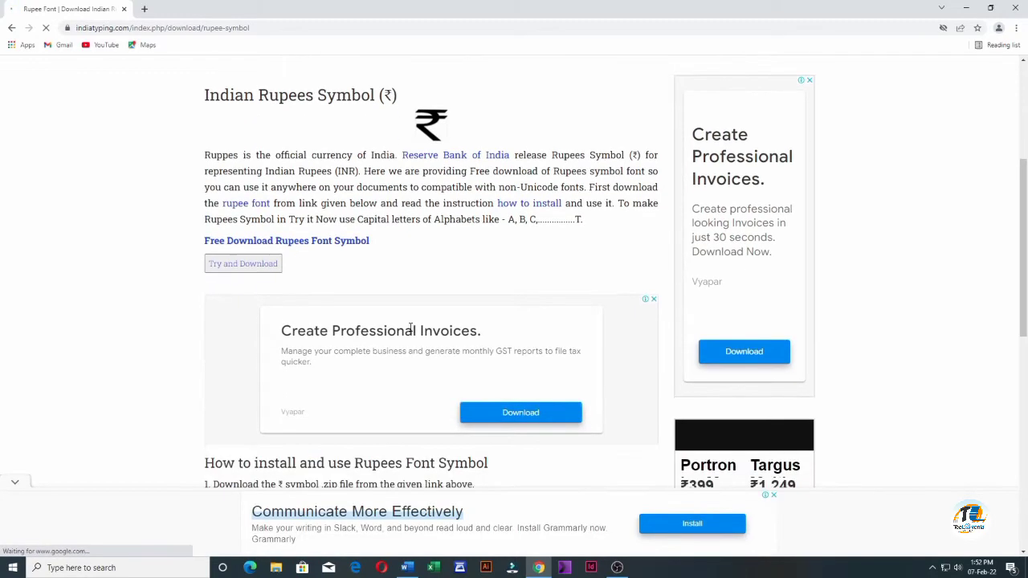
pyautogui.rightClick(318, 248)
pyautogui.click(338, 252)
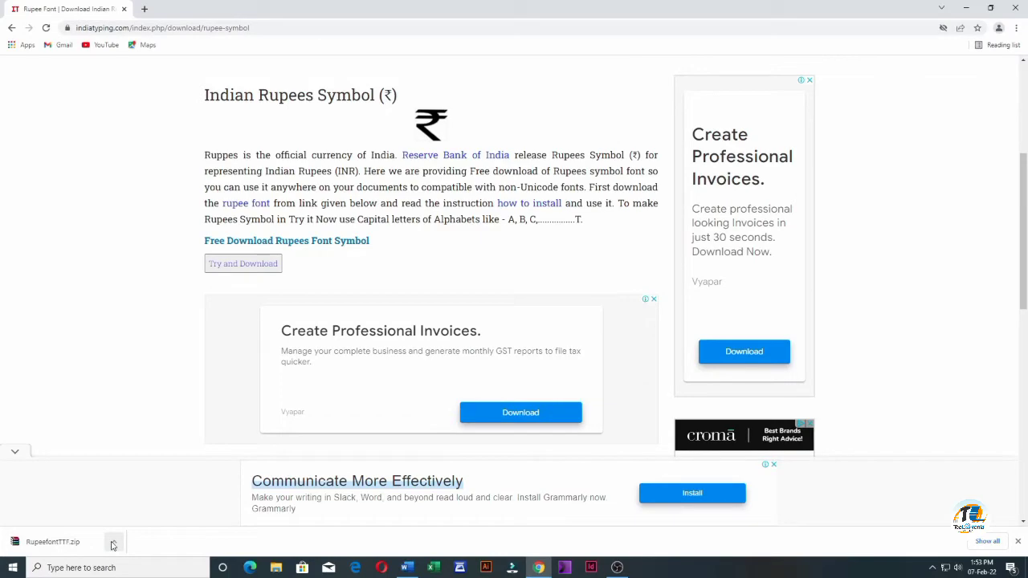
# Show the downloaded RupeefontTTF archive in its folder and extract its contents directly into Downloads.
pyautogui.click(113, 546)
pyautogui.click(141, 511)
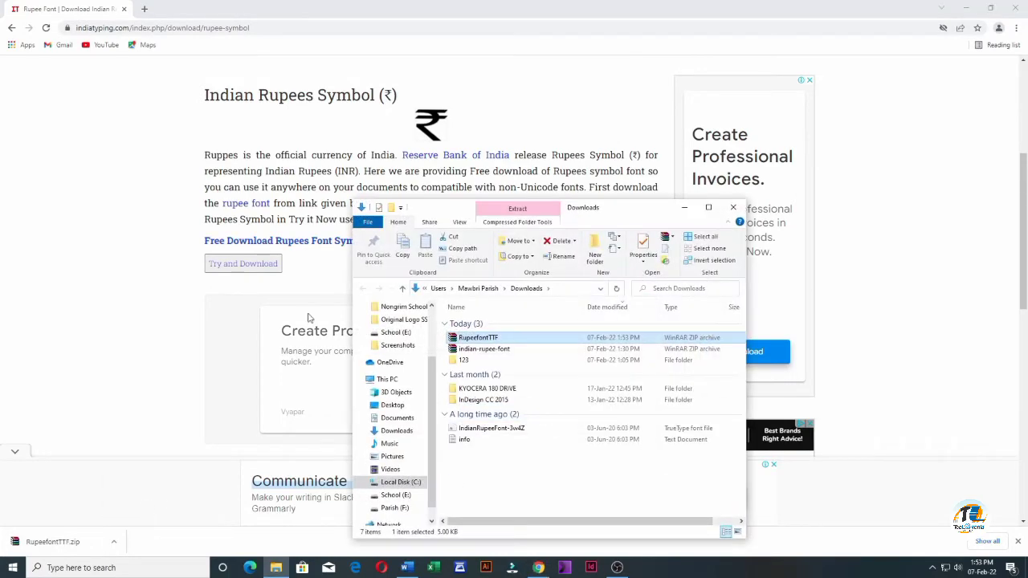
pyautogui.click(709, 207)
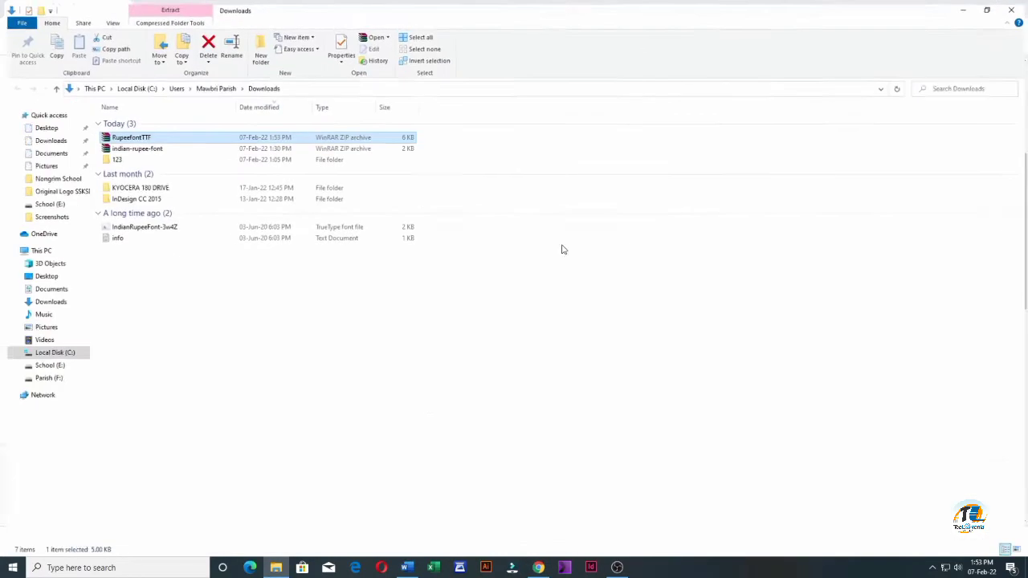
pyautogui.rightClick(170, 137)
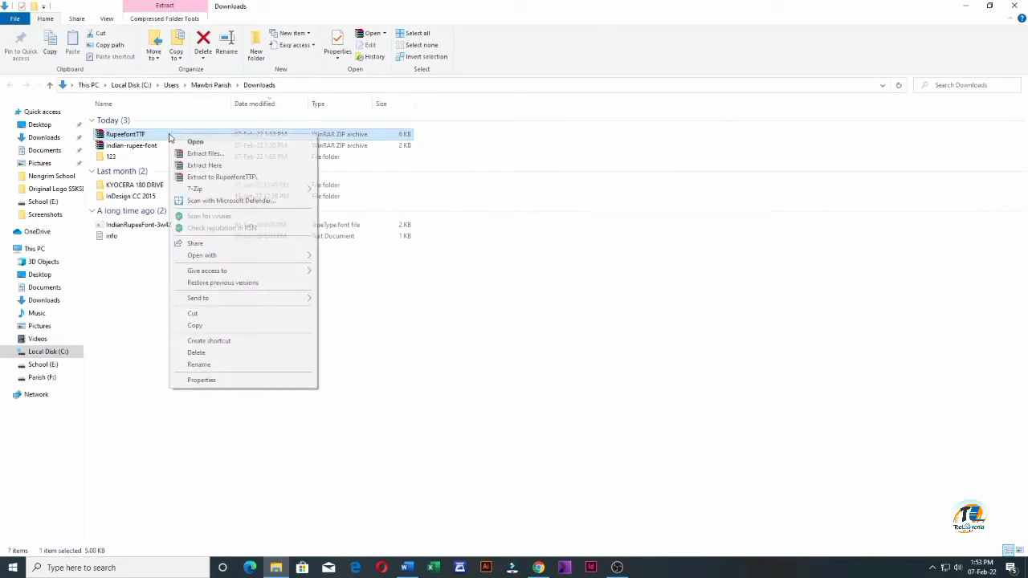
pyautogui.click(214, 166)
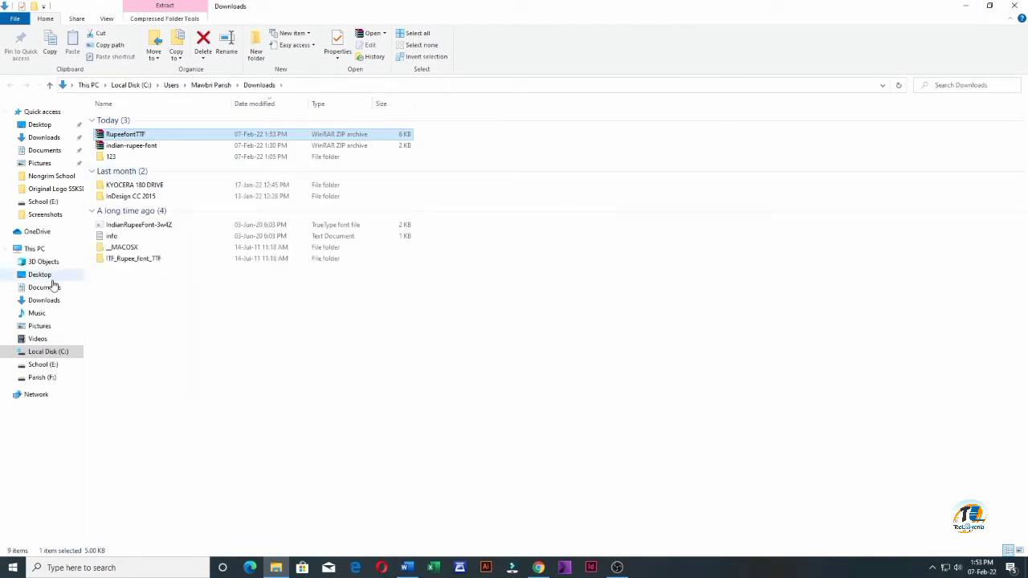
# Install the ITF Rupee TrueType font from the extracted ITF_Rupee_font_TTF folder.
pyautogui.click(154, 227)
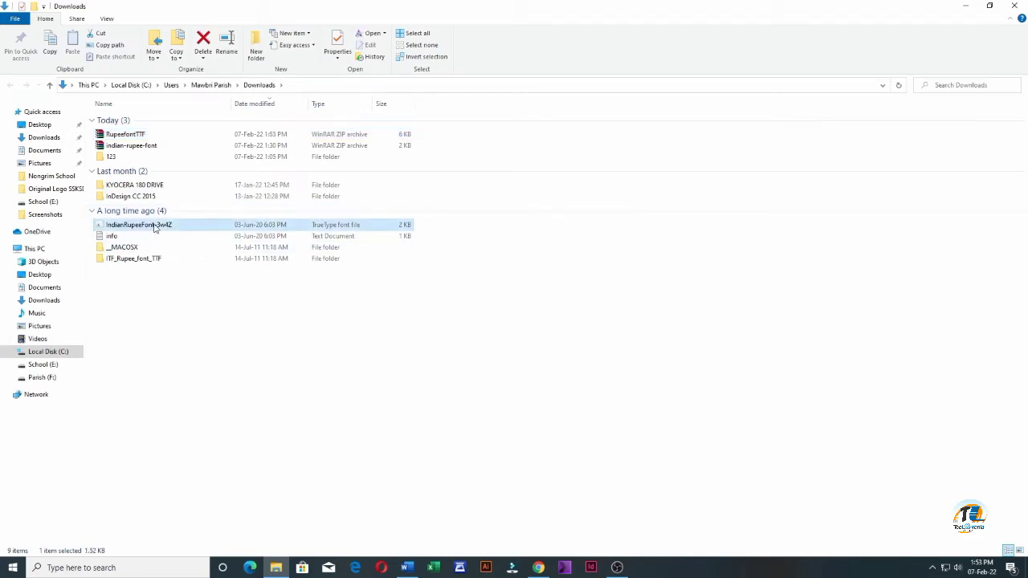
pyautogui.doubleClick(150, 258)
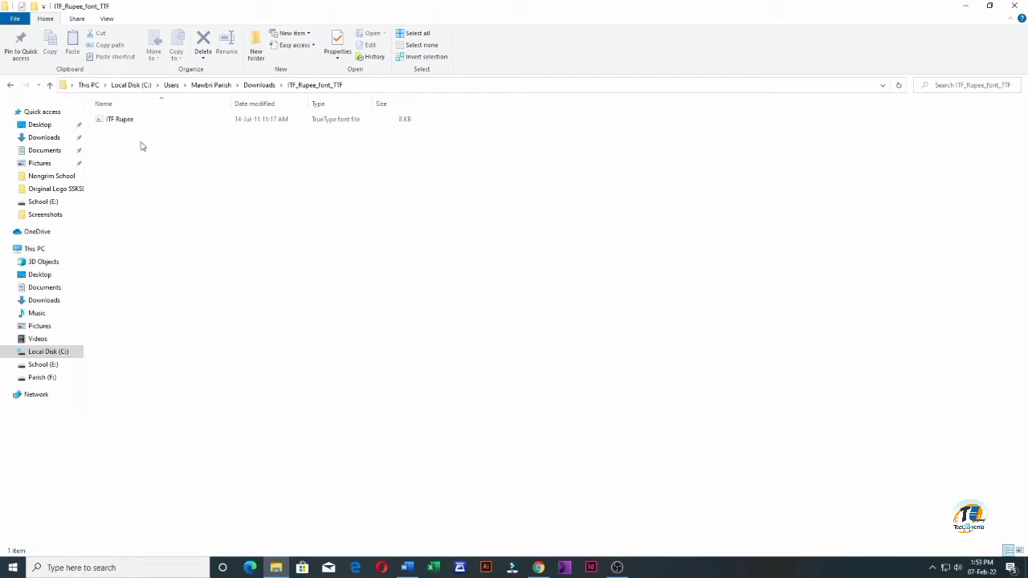
pyautogui.rightClick(139, 123)
pyautogui.click(140, 122)
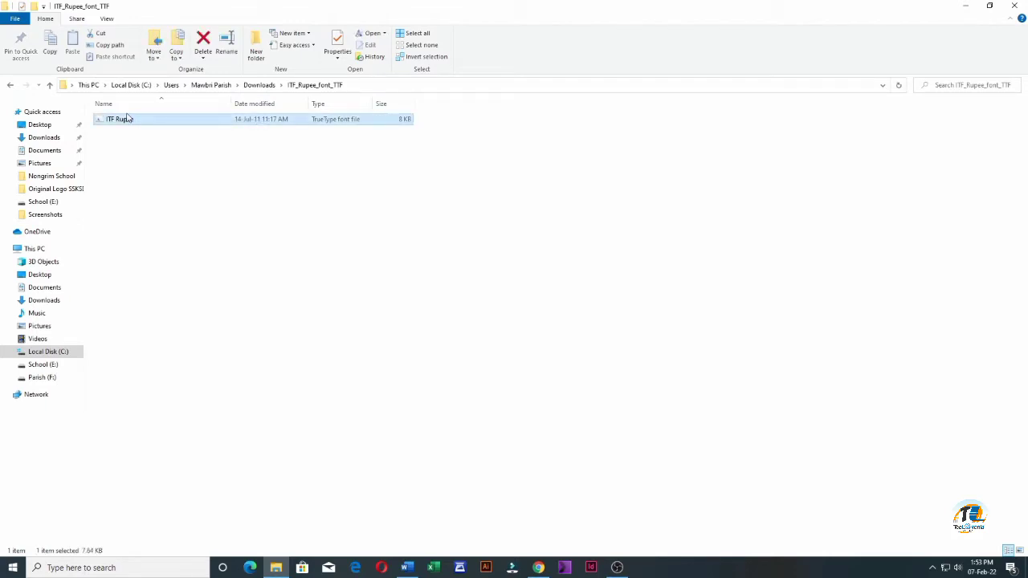
pyautogui.rightClick(127, 117)
pyautogui.click(117, 123)
pyautogui.rightClick(117, 123)
pyautogui.click(162, 152)
# Switch back to Word and assign the shortcut Alt+4 to the Indian Rupee font's symbol with character code 0060.
pyautogui.click(968, 6)
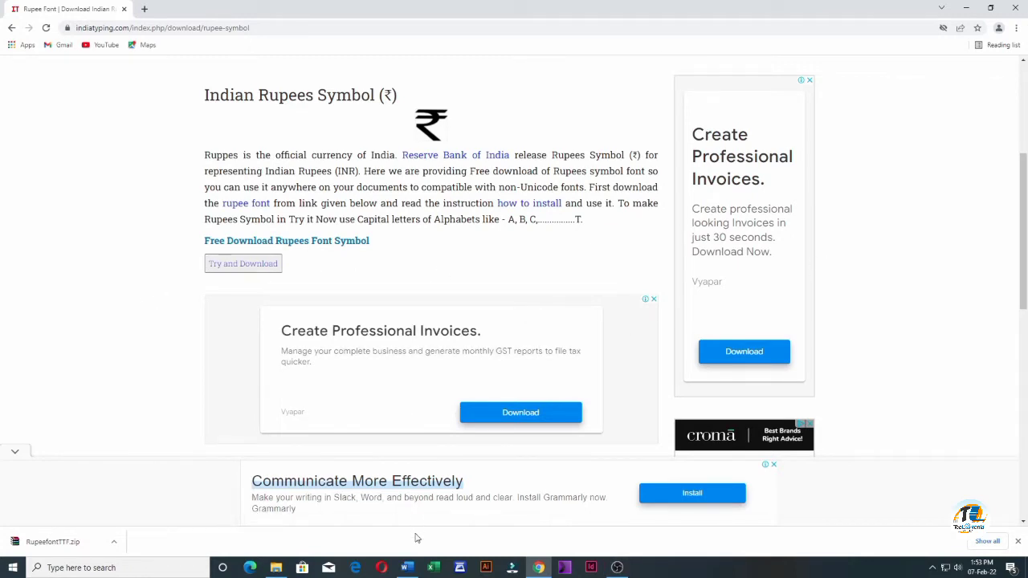
pyautogui.click(407, 567)
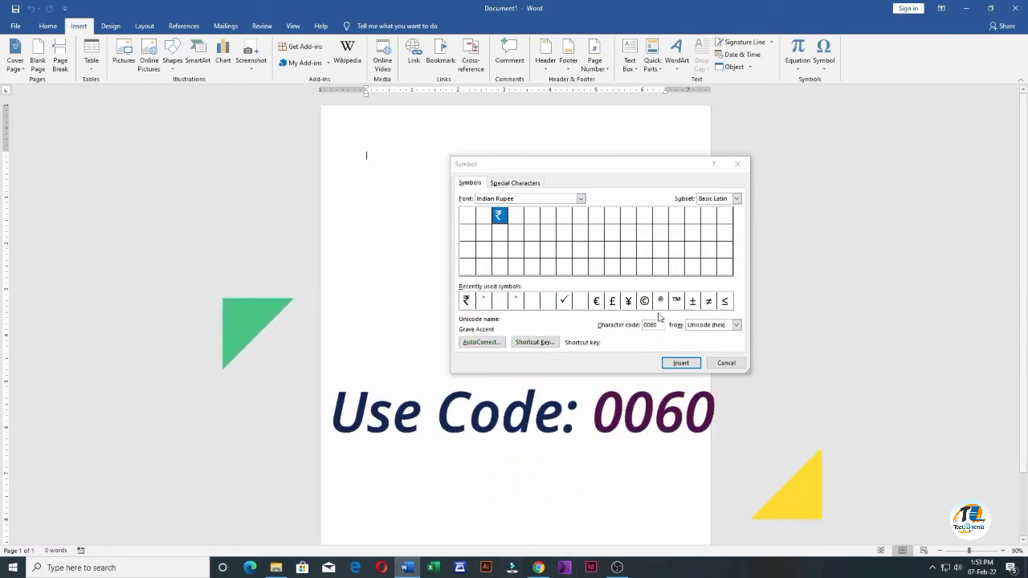
pyautogui.click(523, 344)
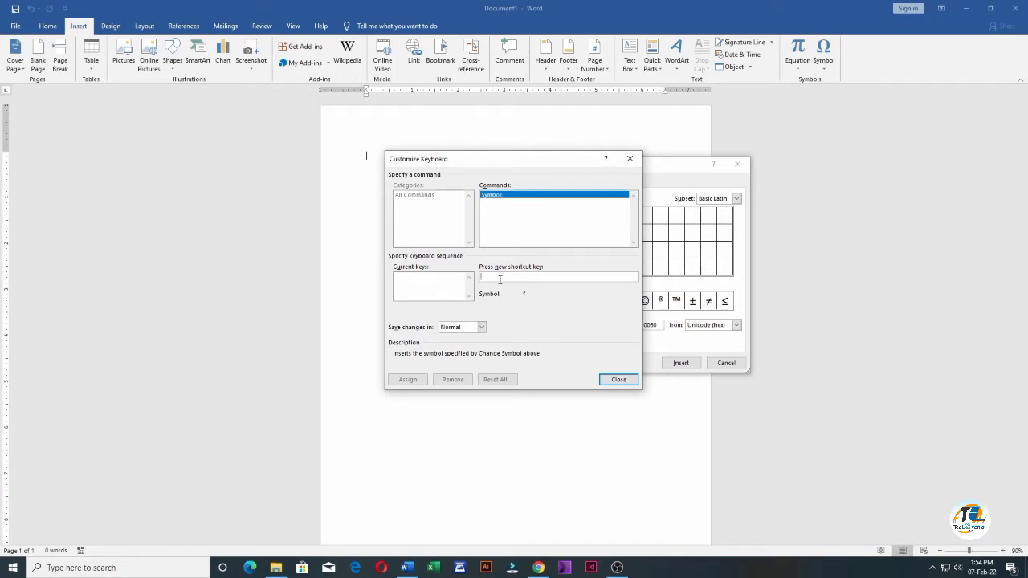
pyautogui.hotkey('alt', '4')
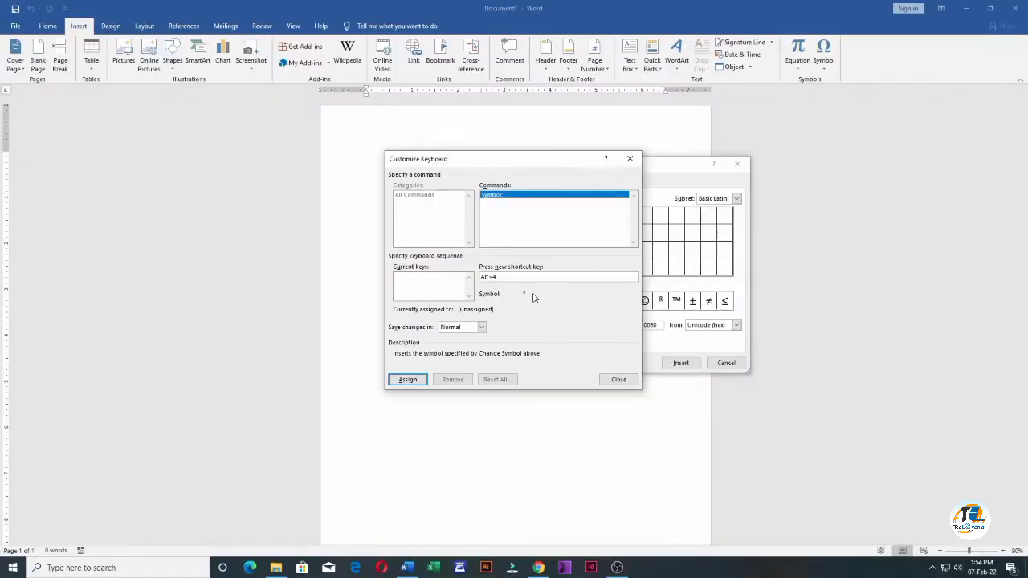
pyautogui.click(411, 382)
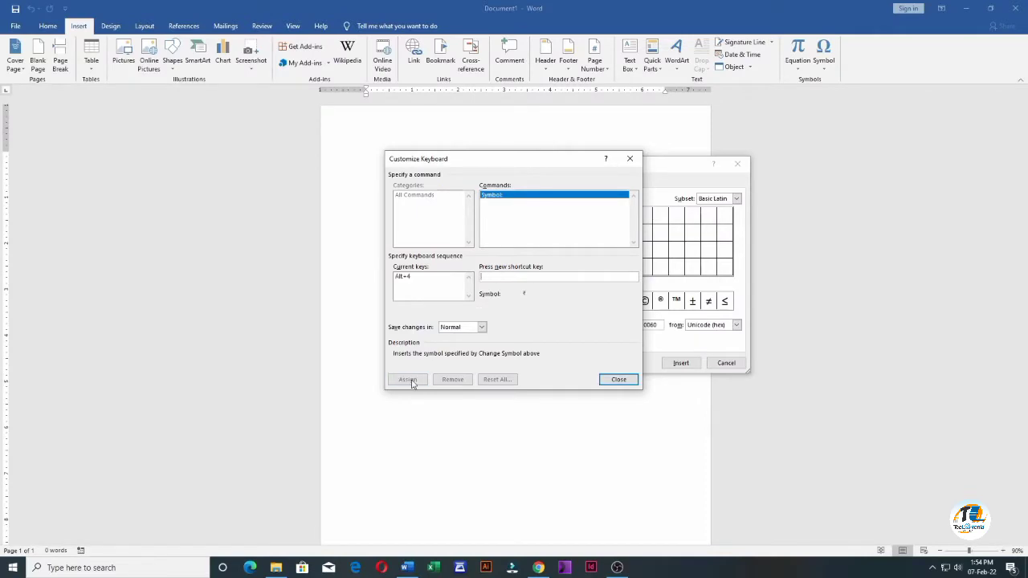
pyautogui.click(620, 378)
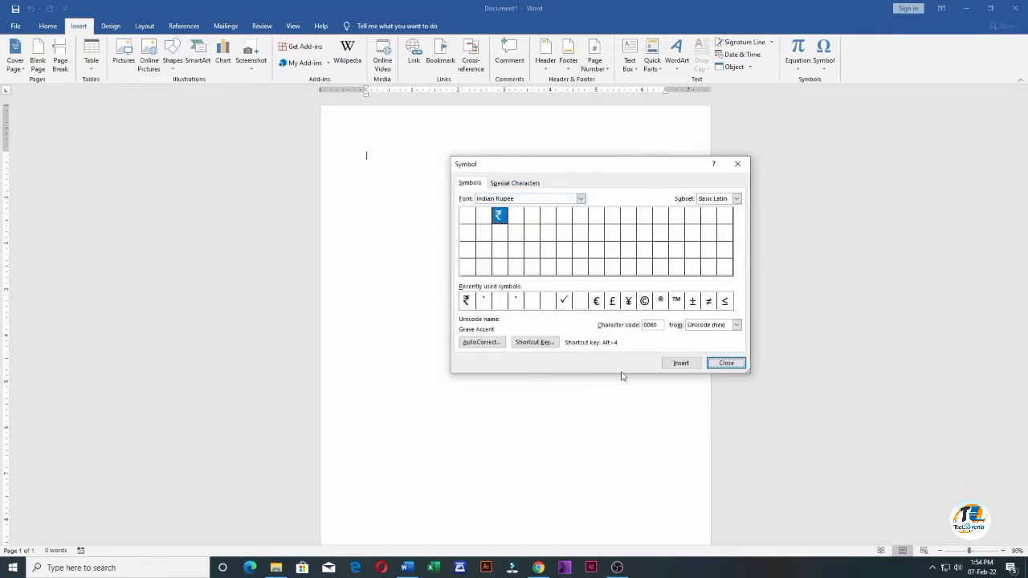
# Insert the rupee symbol from the Symbol dialog, close it, and add a second rupee symbol using the assigned shortcut.
pyautogui.click(680, 363)
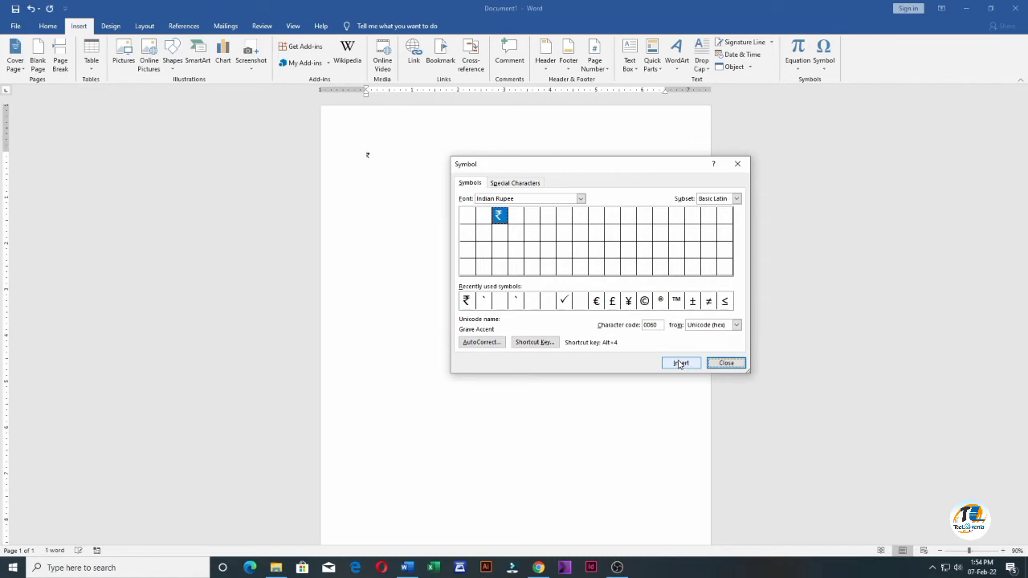
pyautogui.click(725, 363)
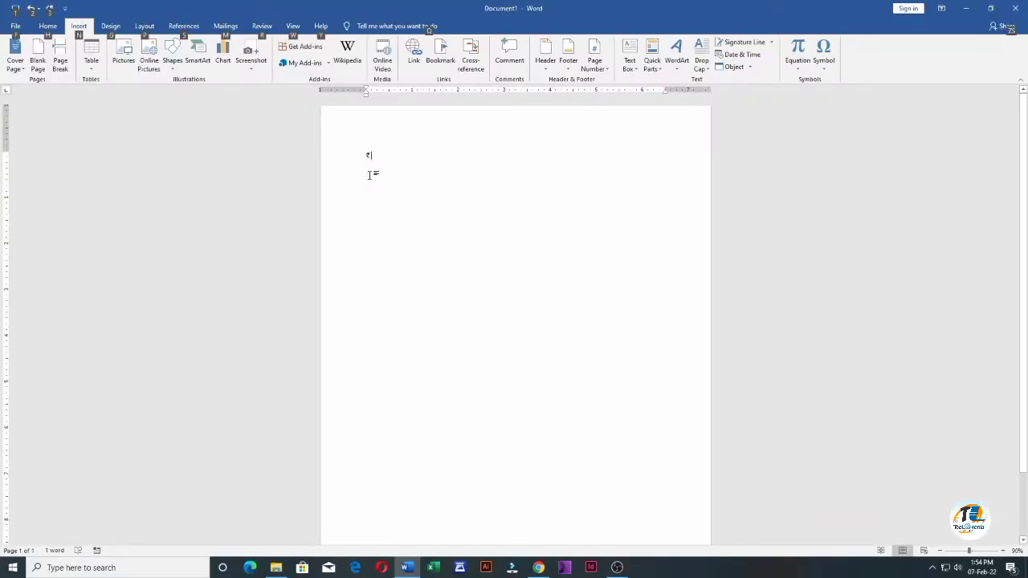
pyautogui.write('र')
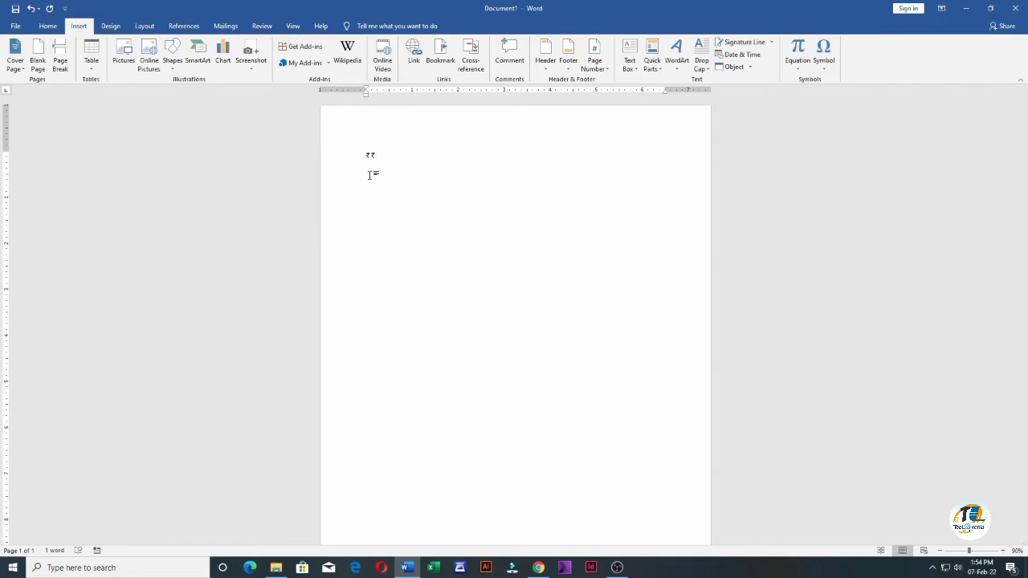
# Set the font size of both rupee symbols to 26.
pyautogui.doubleClick(371, 154)
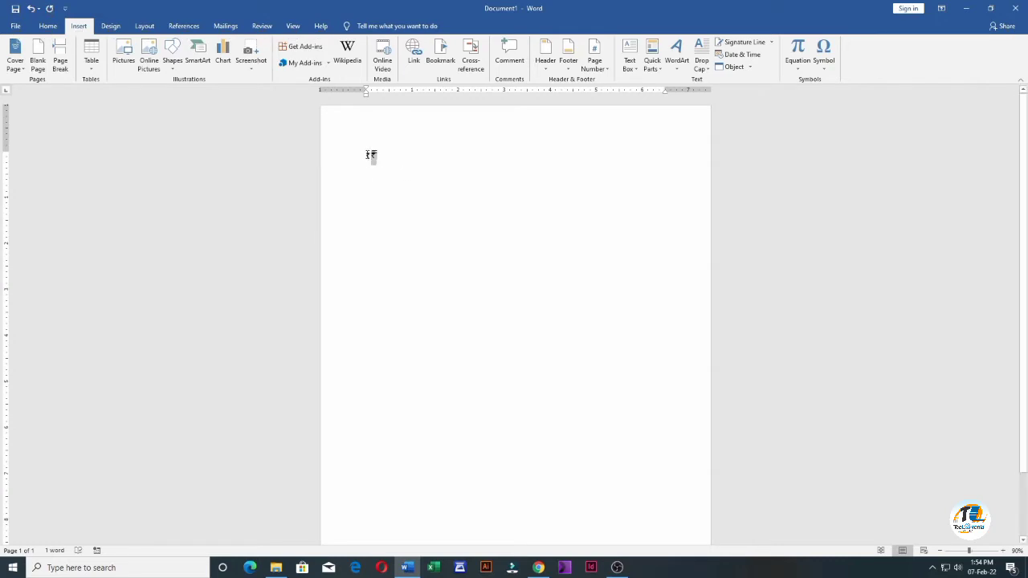
pyautogui.click(59, 31)
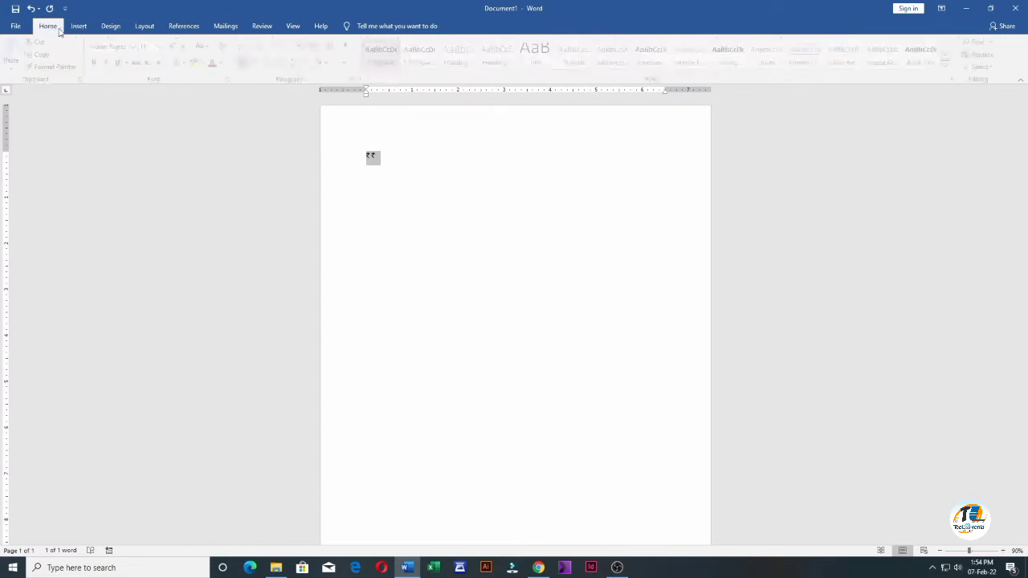
pyautogui.click(163, 47)
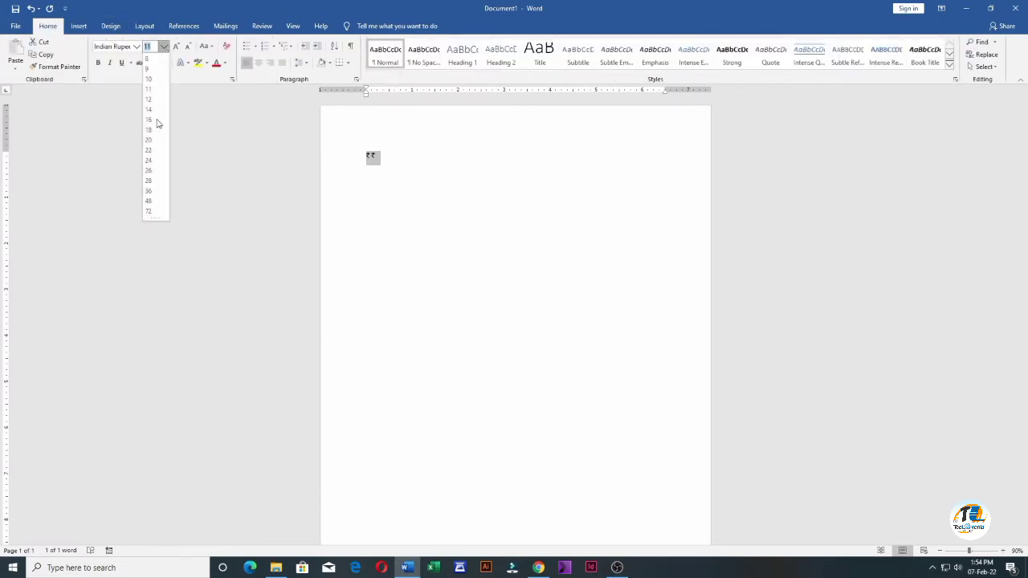
pyautogui.click(151, 170)
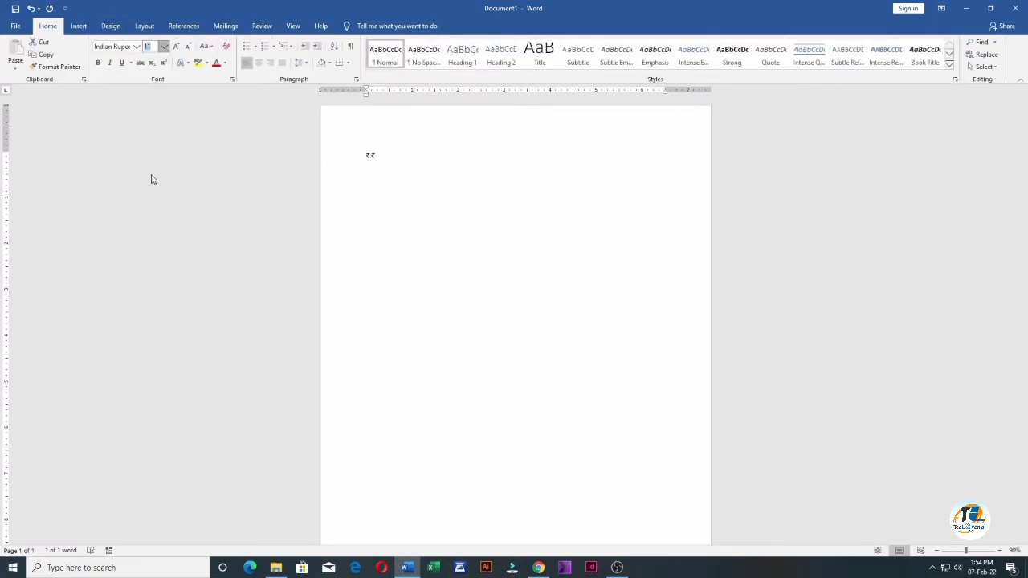
pyautogui.click(408, 184)
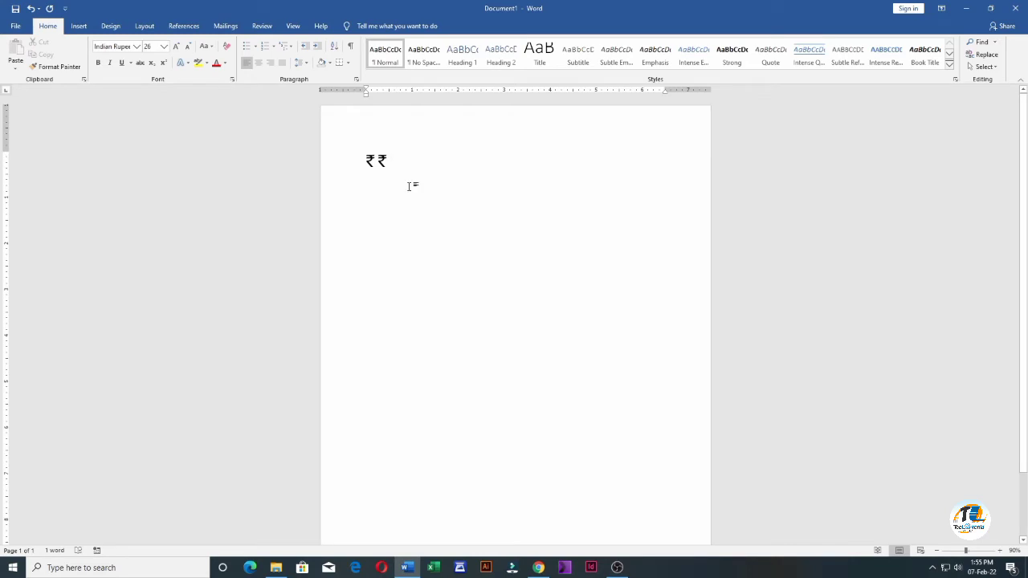
# Start a new line below the rupee symbols and open the full Symbol dialog with the font set to Arial.
pyautogui.press('Return')
pyautogui.click(76, 27)
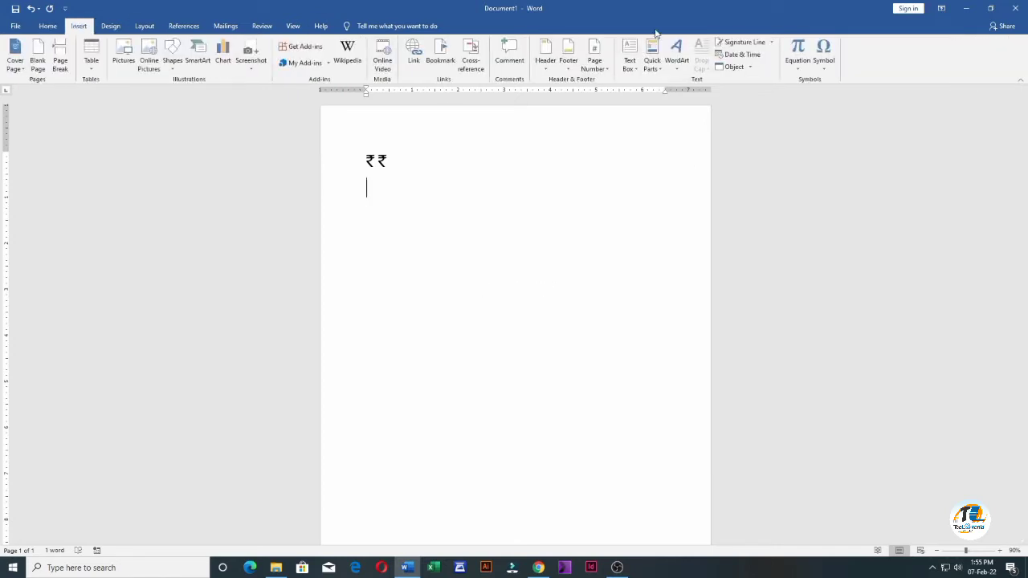
pyautogui.click(827, 64)
pyautogui.click(849, 143)
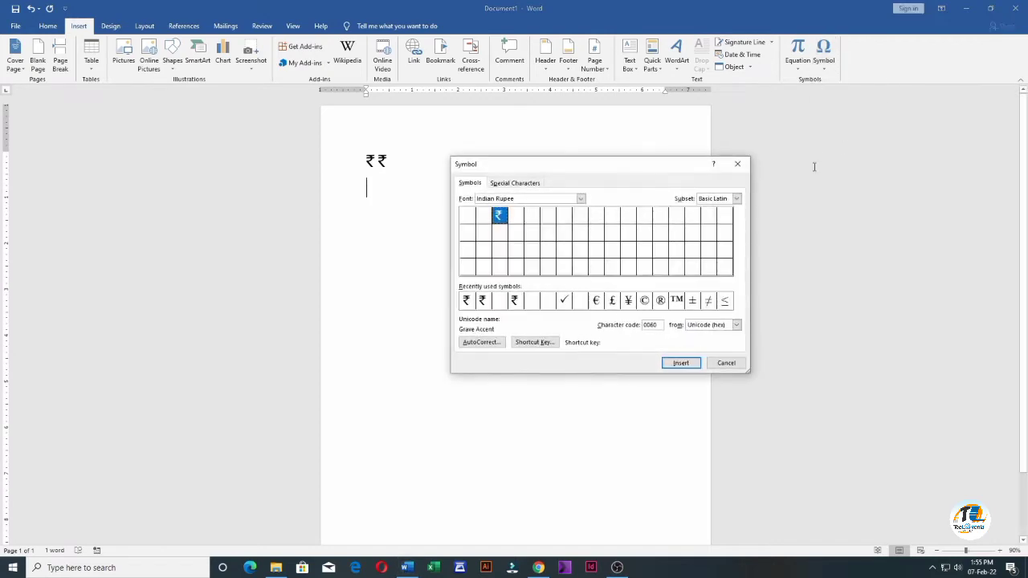
pyautogui.click(581, 199)
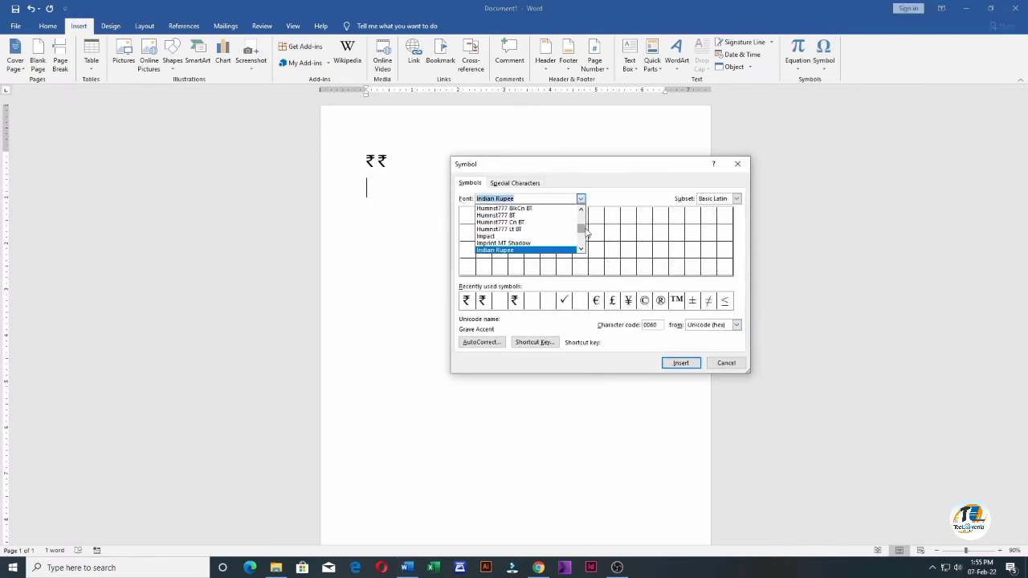
pyautogui.moveTo(585, 230); pyautogui.dragTo(588, 207)
pyautogui.scroll(-2, 543, 247)
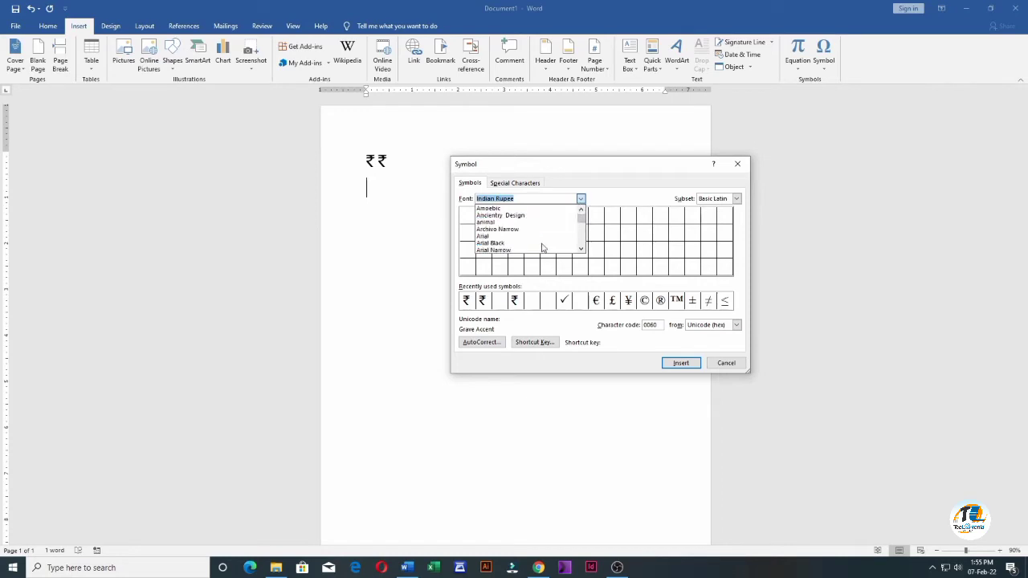
pyautogui.click(532, 230)
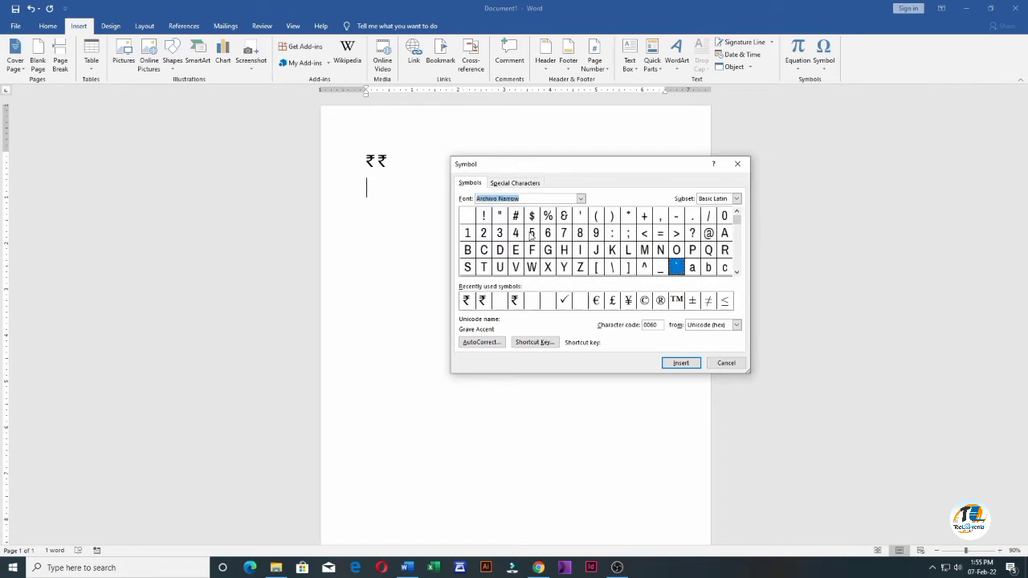
pyautogui.click(581, 199)
pyautogui.click(526, 233)
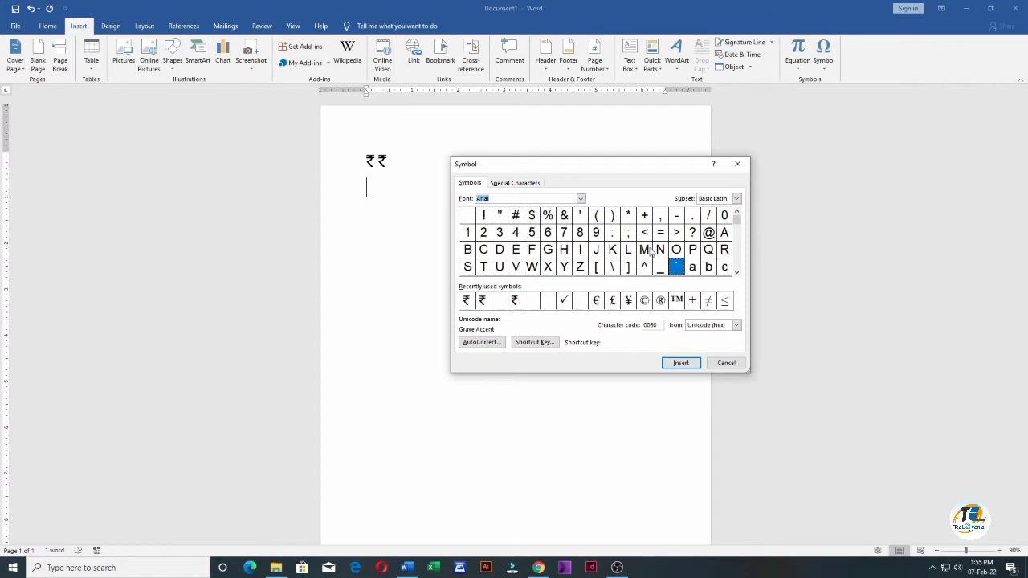
# Insert the capital Ï symbol using character code 00CF.
pyautogui.click(660, 325)
pyautogui.moveTo(659, 324); pyautogui.dragTo(643, 326)
pyautogui.moveTo(640, 314)
pyautogui.mouseDown()
pyautogui.moveTo(642, 329)
pyautogui.moveTo(669, 334)
pyautogui.mouseUp()
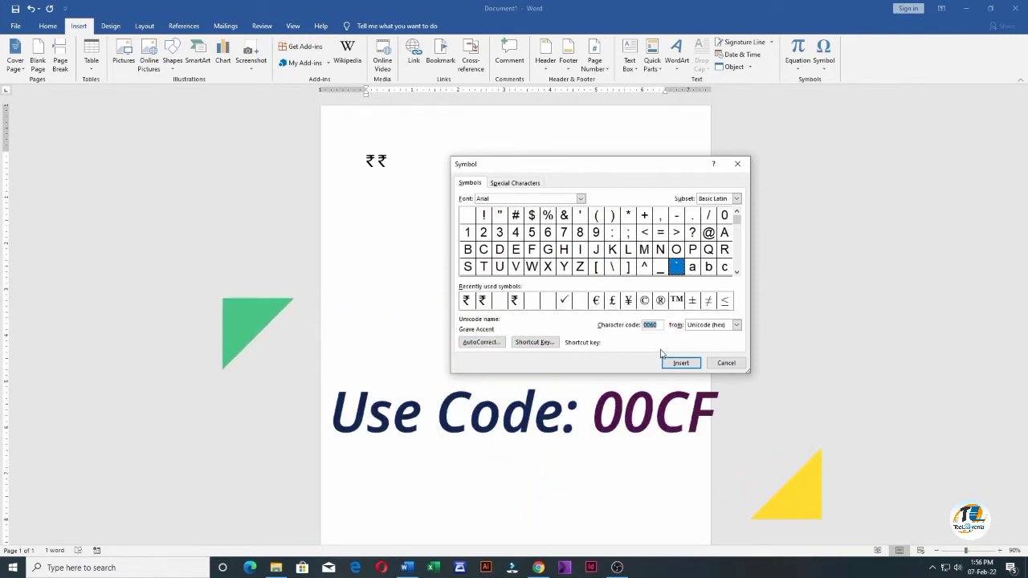
pyautogui.write('00cf')
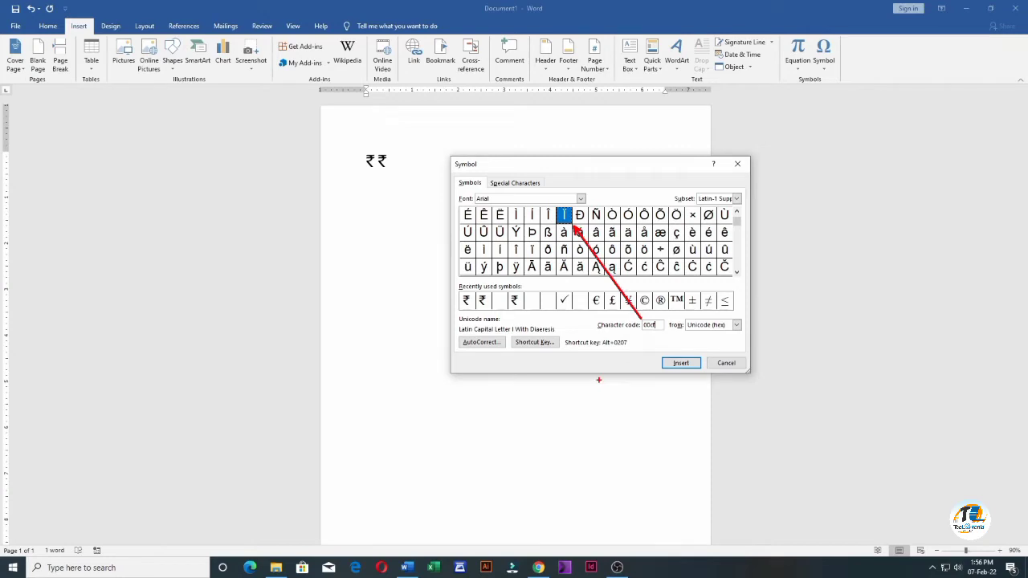
pyautogui.click(679, 364)
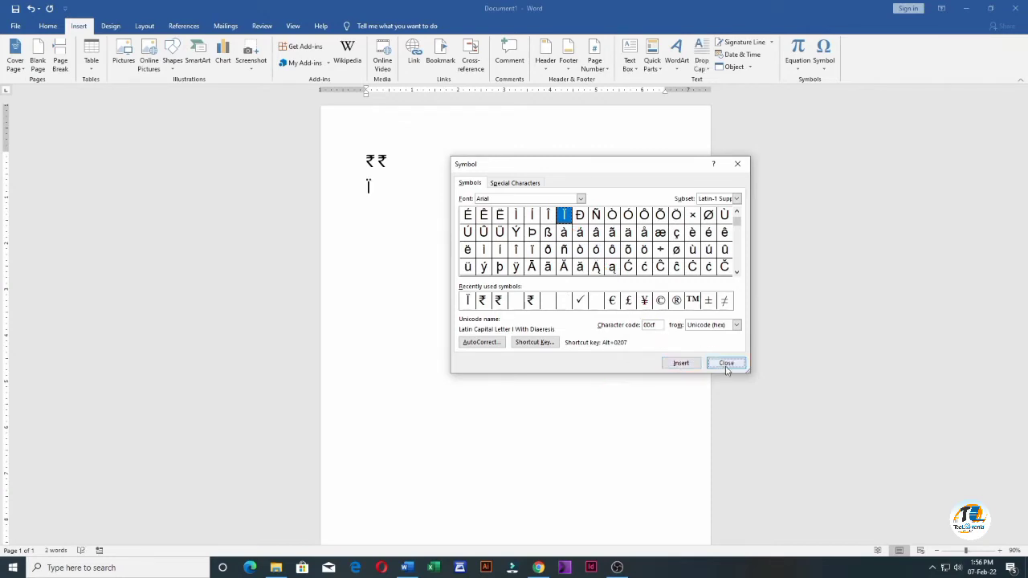
# Insert the small ï symbol using character code 00EF.
pyautogui.click(661, 325)
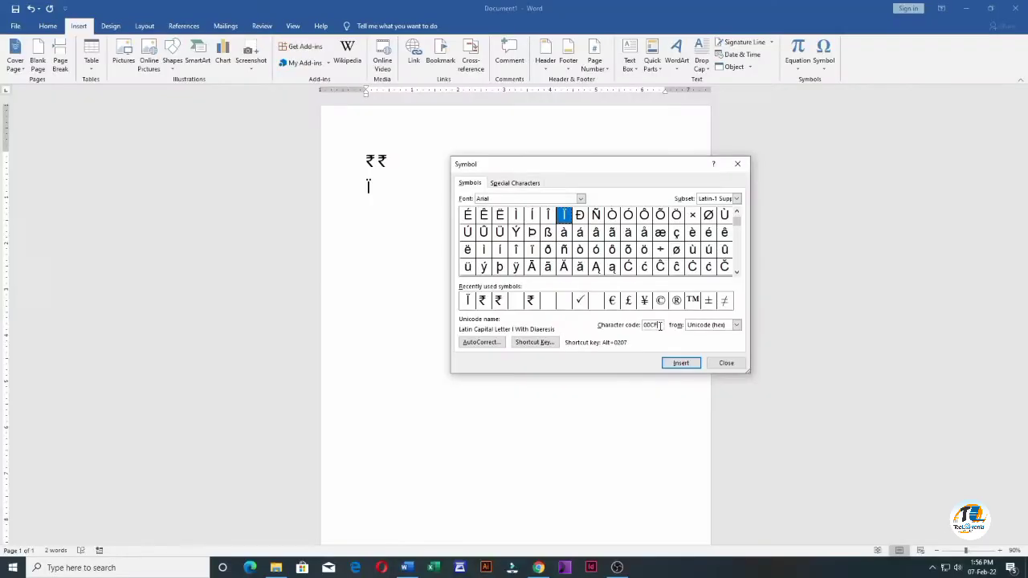
pyautogui.moveTo(659, 325); pyautogui.dragTo(642, 326)
pyautogui.write('00ef')
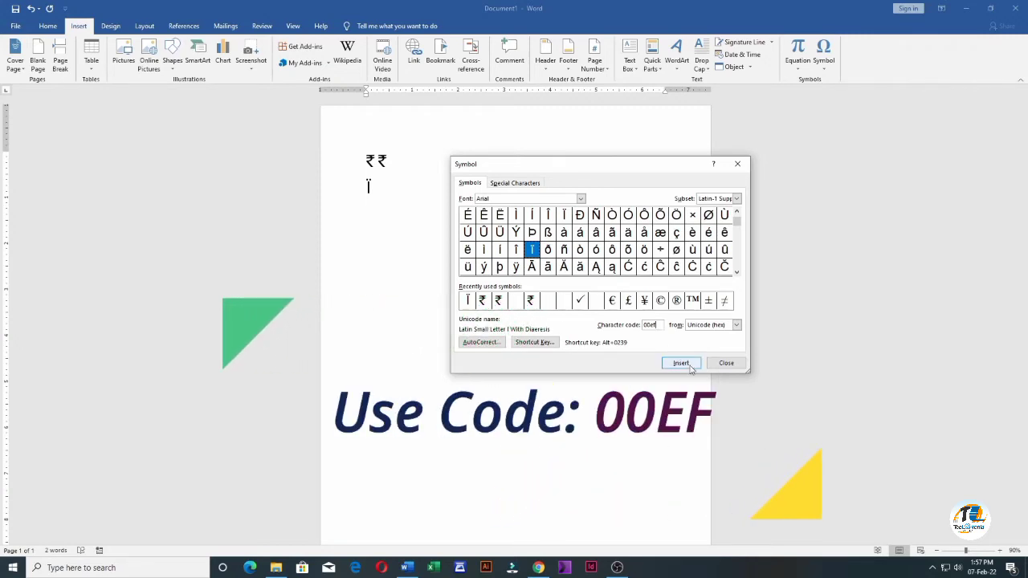
pyautogui.click(689, 366)
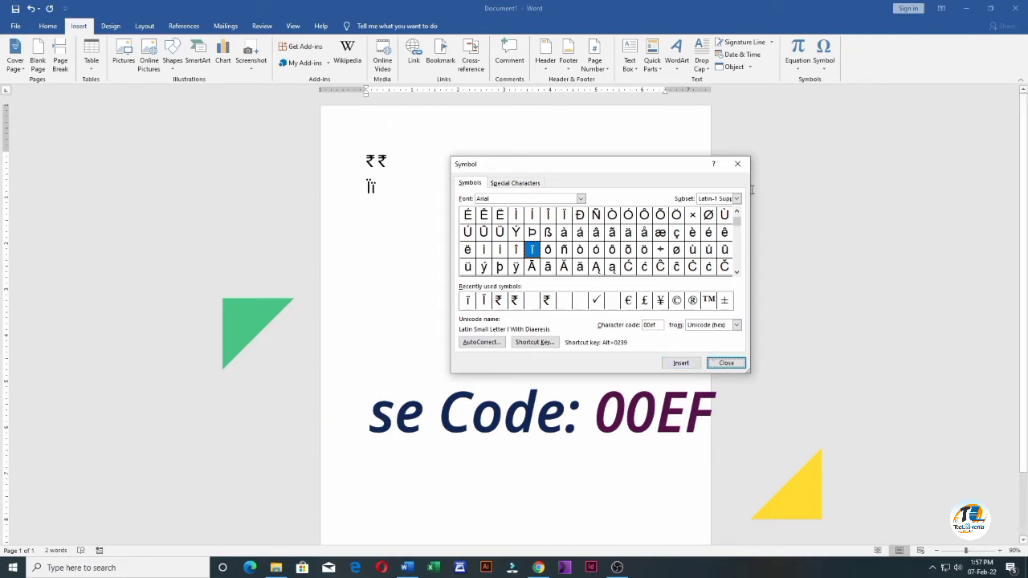
# Assign the shortcut Alt+I to the small ï symbol and return to the Symbol dialog.
pyautogui.click(535, 343)
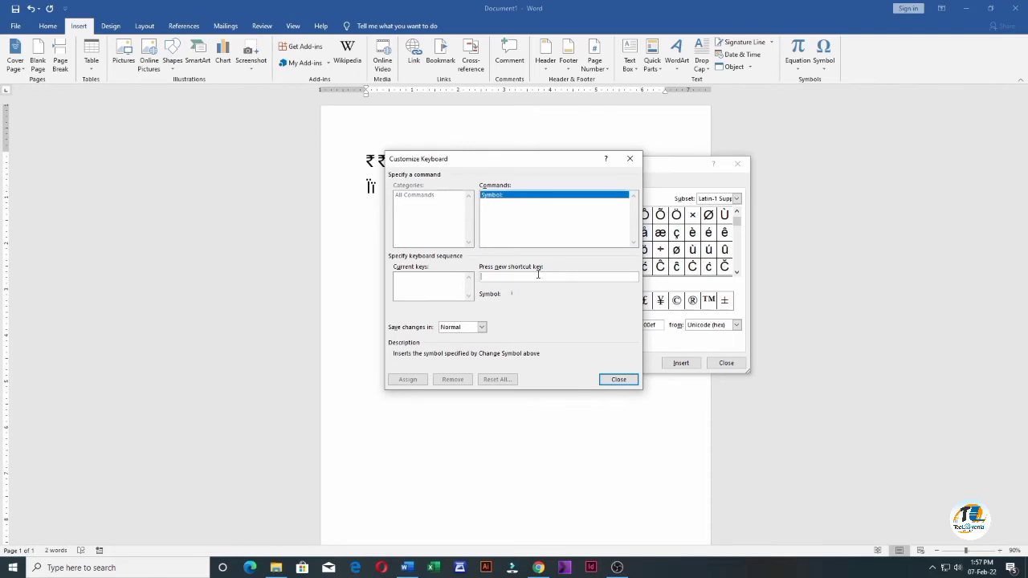
pyautogui.hotkey('alt', 'i')
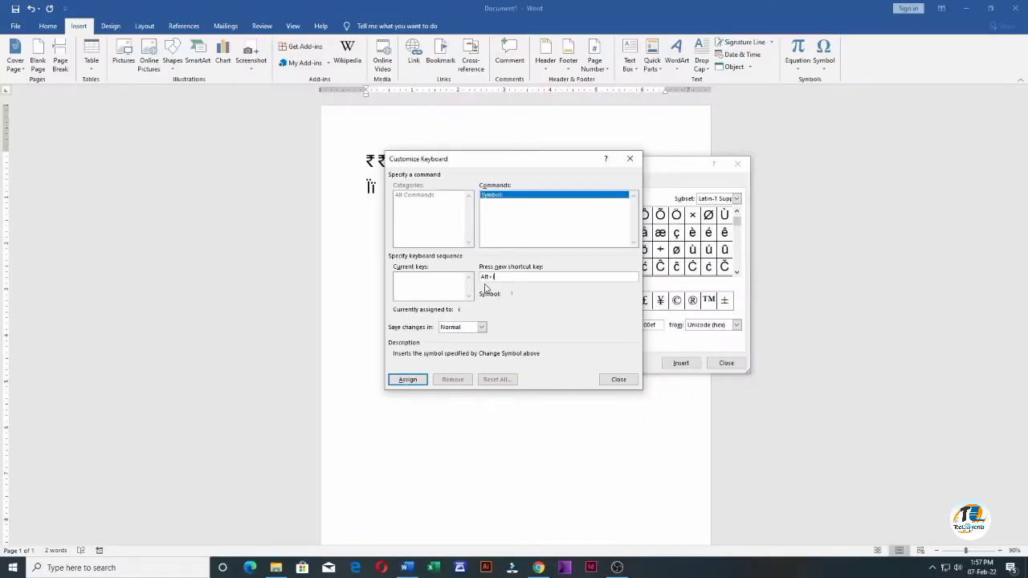
pyautogui.click(407, 379)
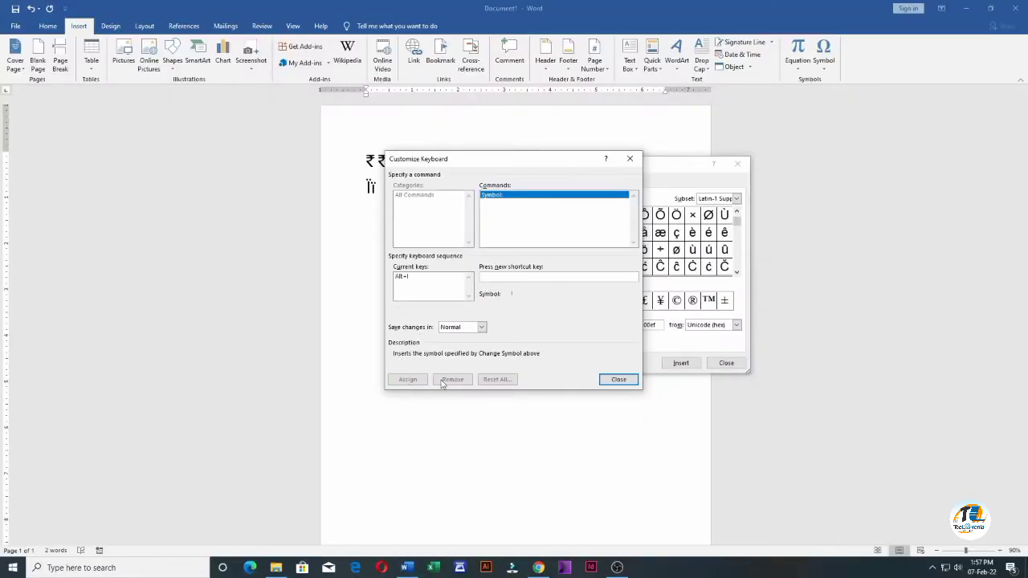
pyautogui.click(616, 379)
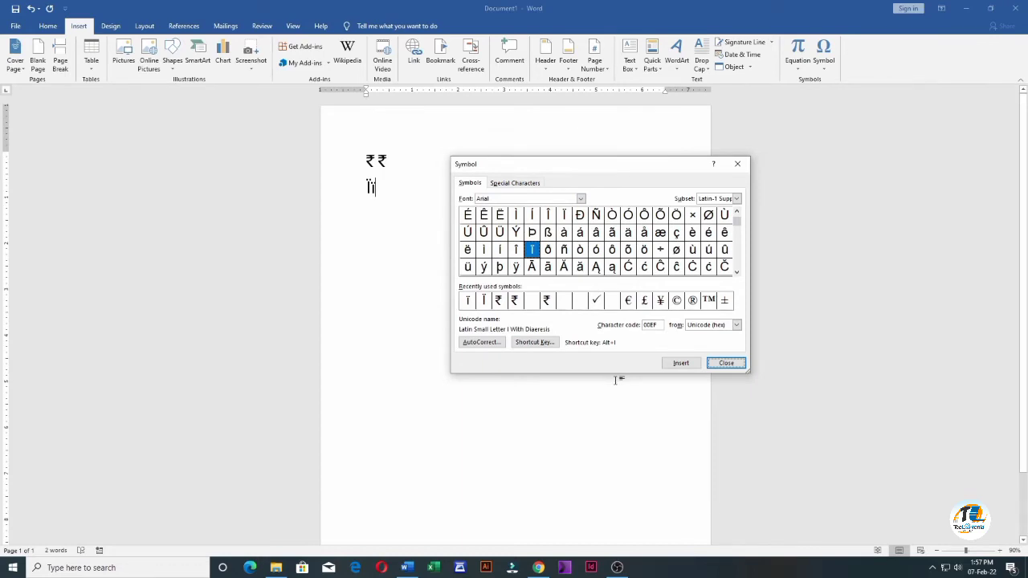
# Select the capital Ï in the symbol grid and assign it the shortcut Alt+Shift+I.
pyautogui.click(565, 215)
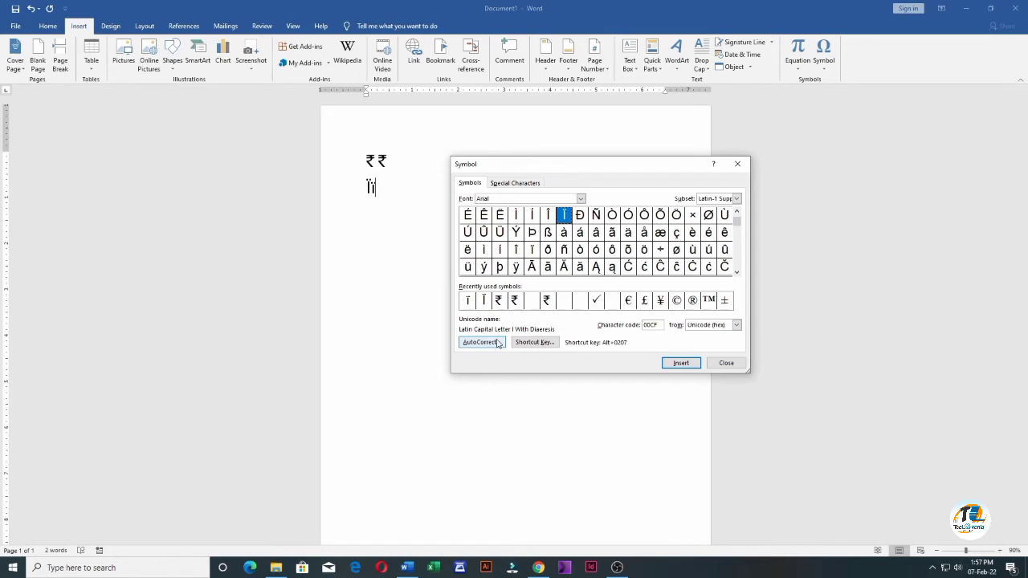
pyautogui.click(527, 344)
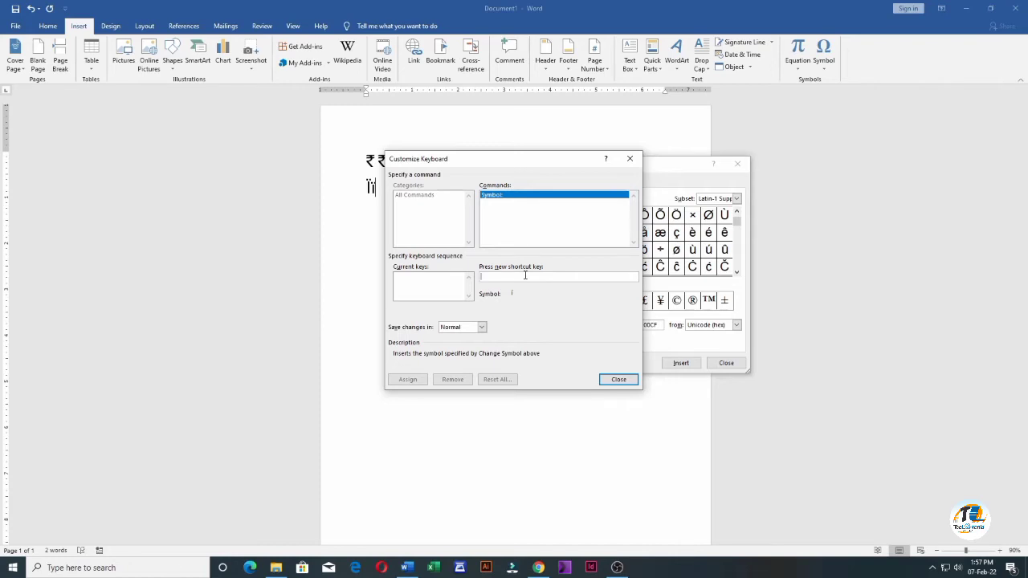
pyautogui.hotkey('alt', 'shift', 'i')
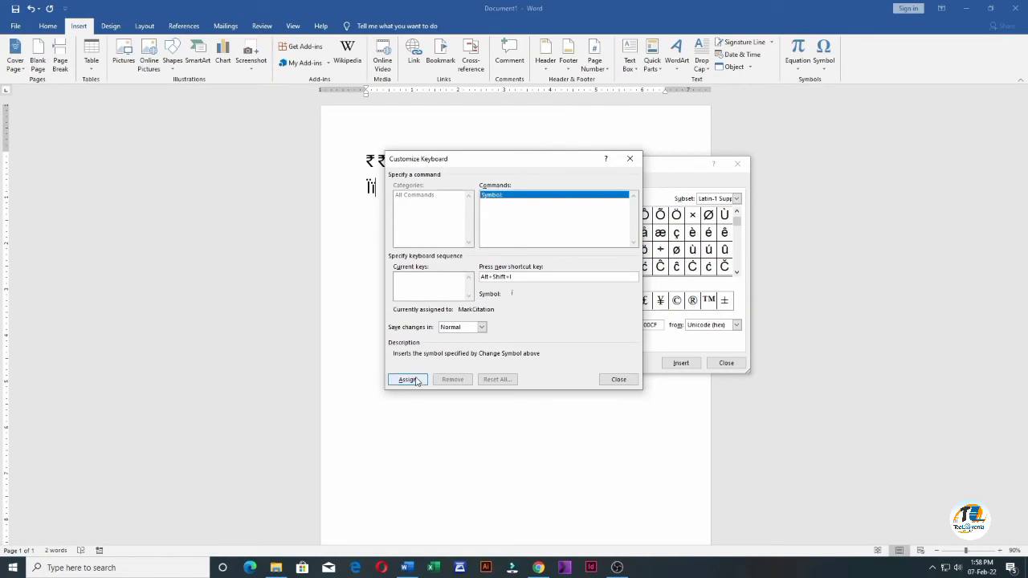
pyautogui.click(321, 476)
pyautogui.click(620, 381)
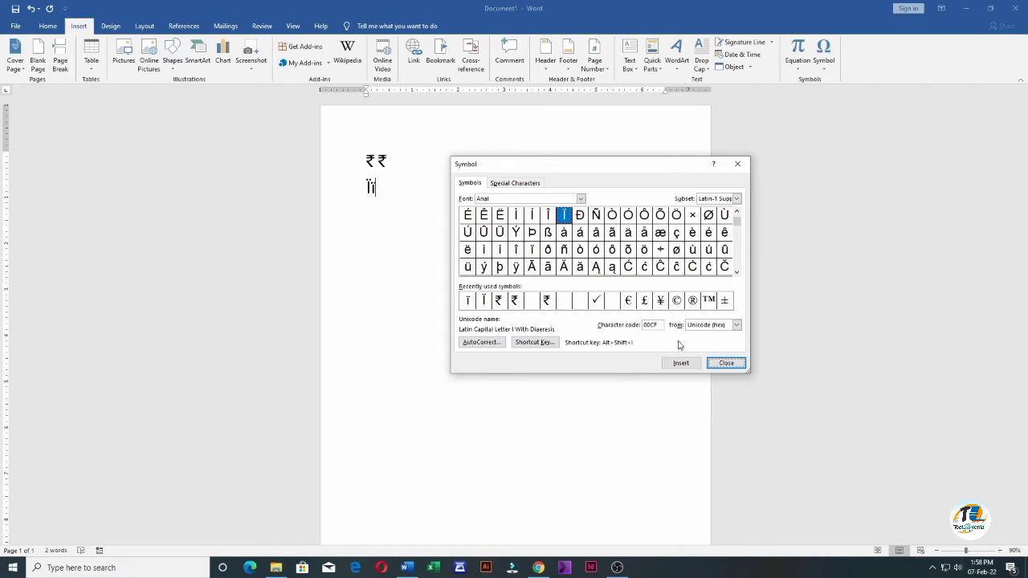
# Insert the capital Ñ symbol using character code 00D1.
pyautogui.click(659, 325)
pyautogui.moveTo(660, 326); pyautogui.dragTo(640, 329)
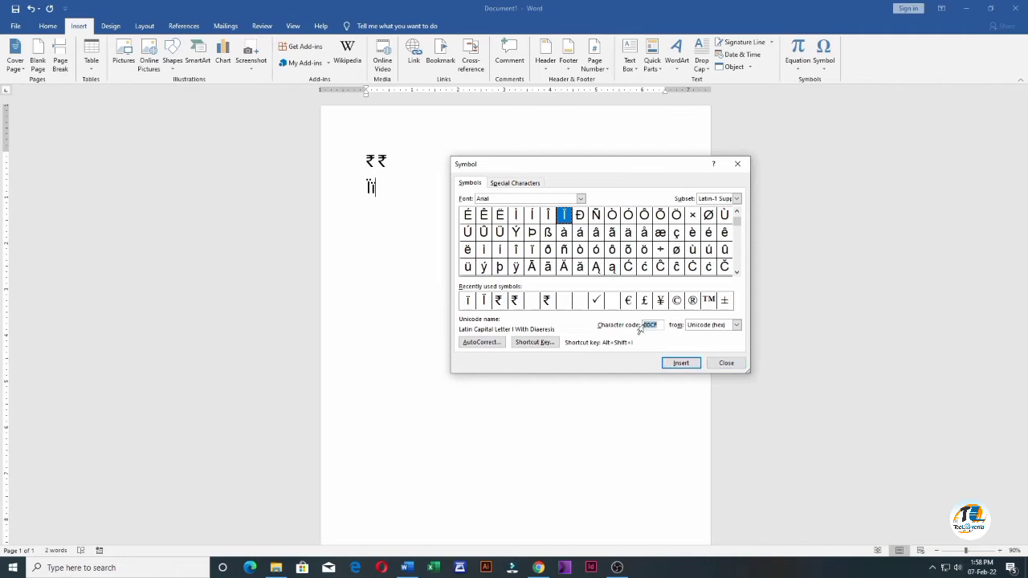
pyautogui.write('00d1')
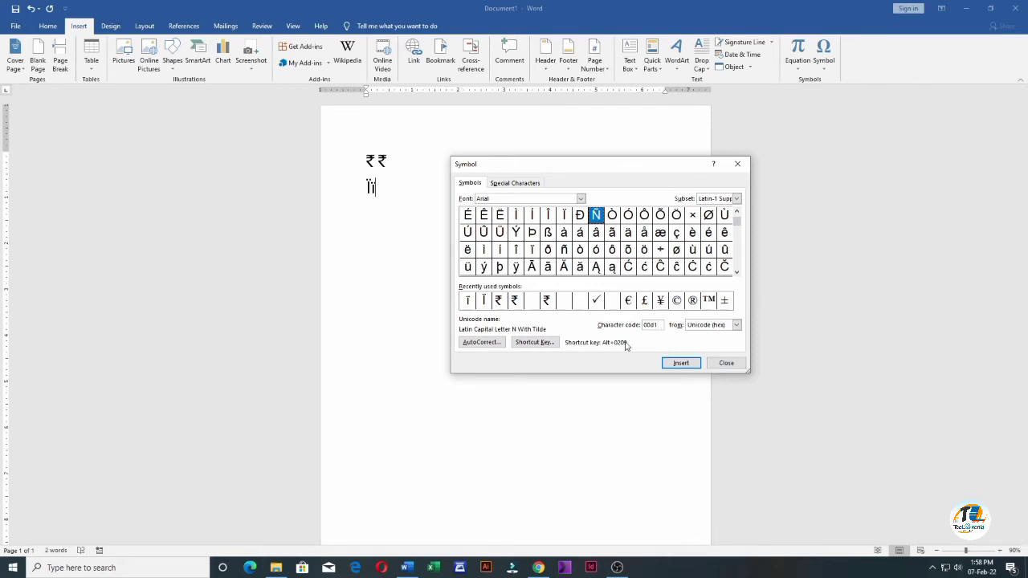
pyautogui.click(678, 363)
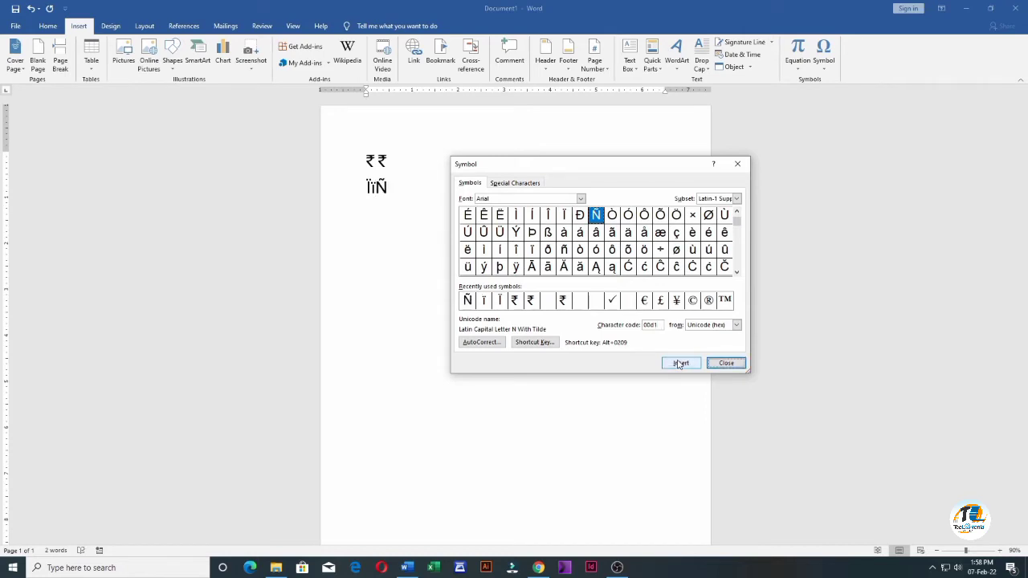
# Assign the shortcut Alt+Shift+N to the capital Ñ symbol and return to the Symbol dialog.
pyautogui.click(549, 343)
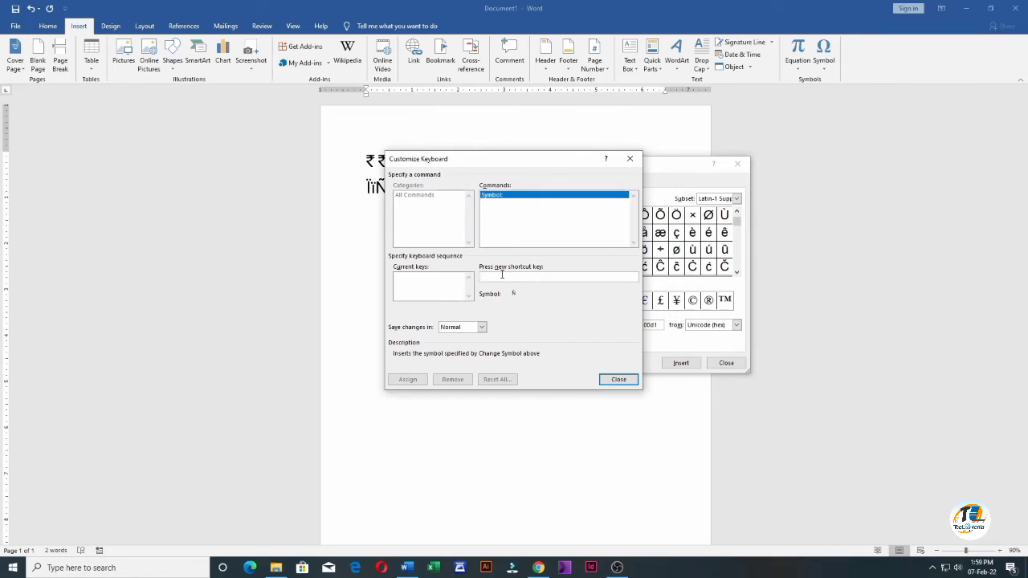
pyautogui.hotkey('alt', 'shift', 'n')
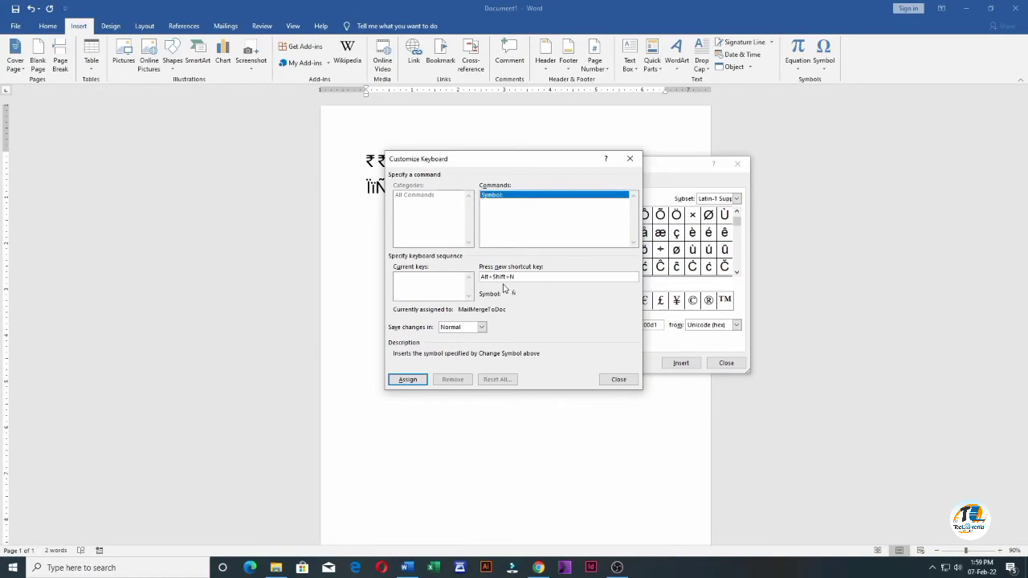
pyautogui.click(404, 381)
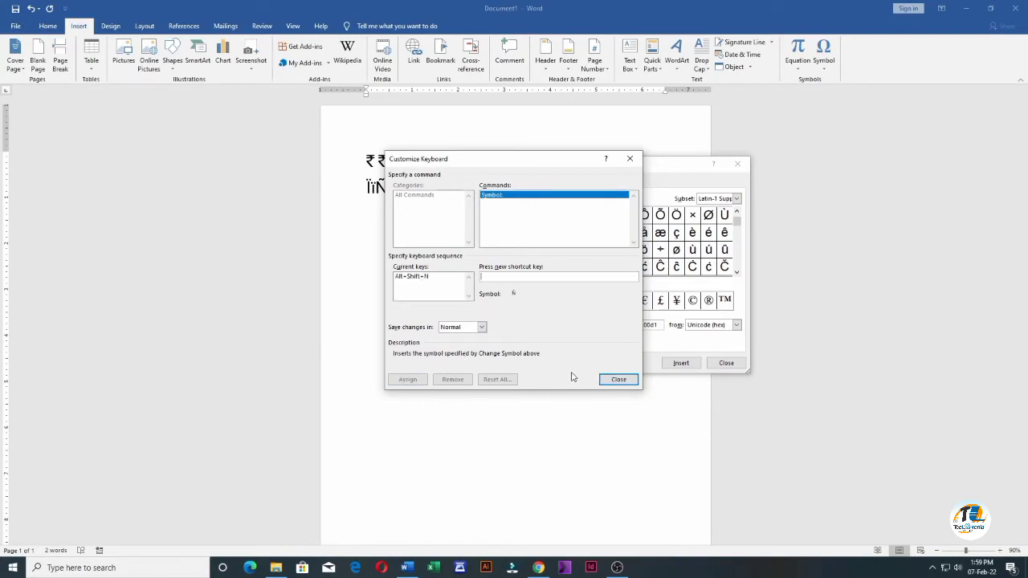
pyautogui.click(604, 384)
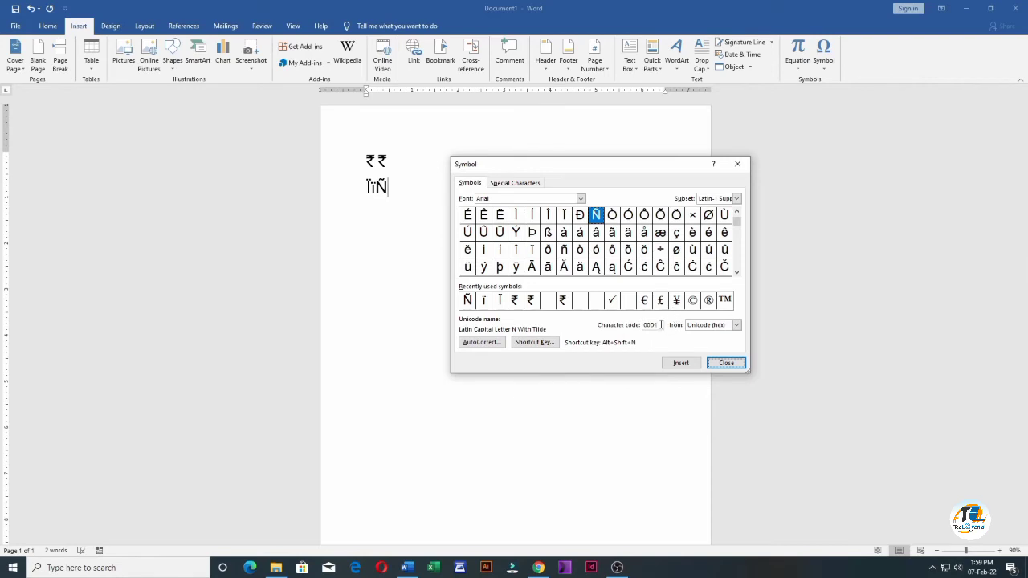
# Insert the small ñ symbol using character code 00F1.
pyautogui.click(660, 324)
pyautogui.doubleClick(660, 326)
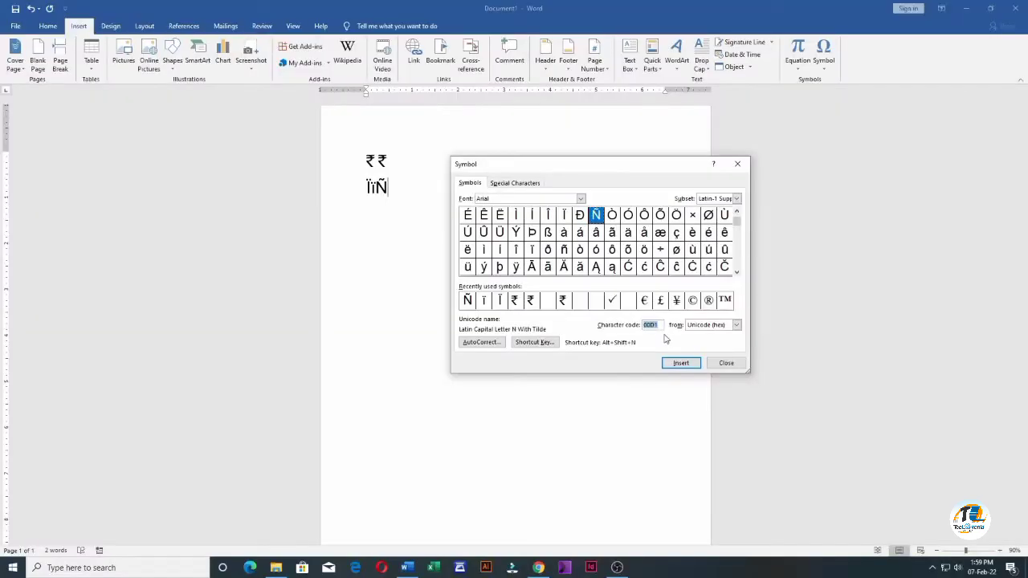
pyautogui.write('00')
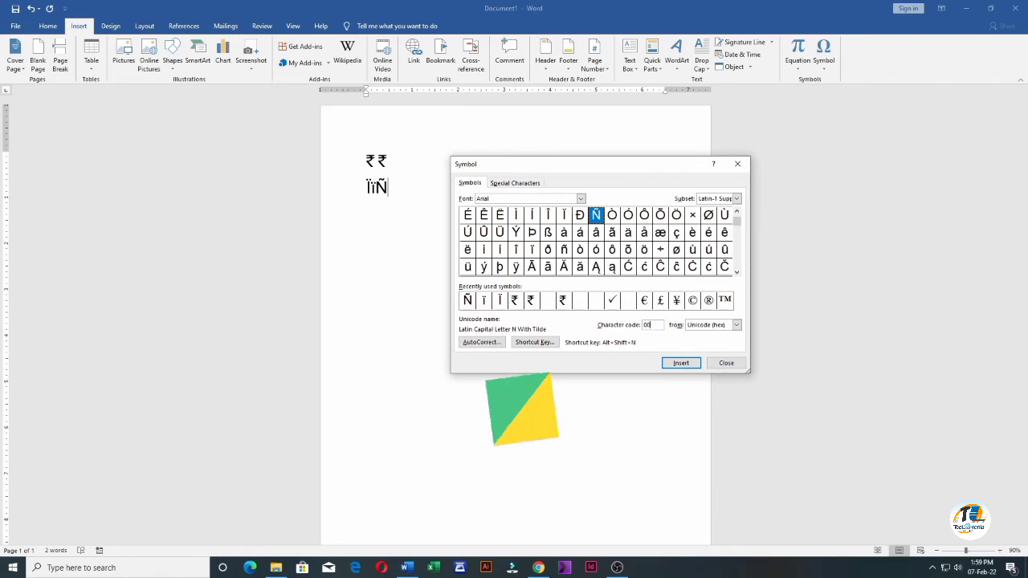
pyautogui.write('f1')
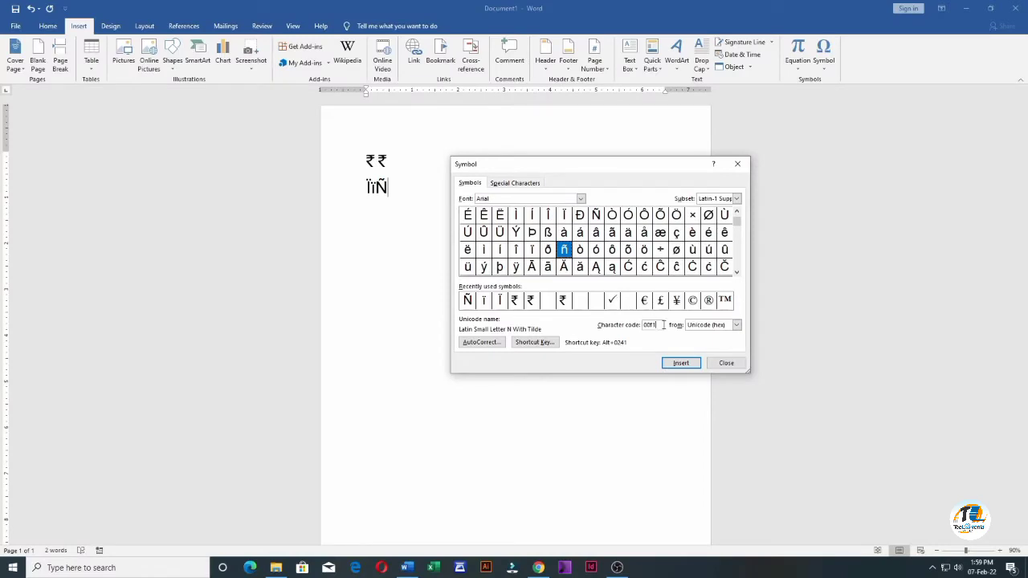
pyautogui.click(681, 365)
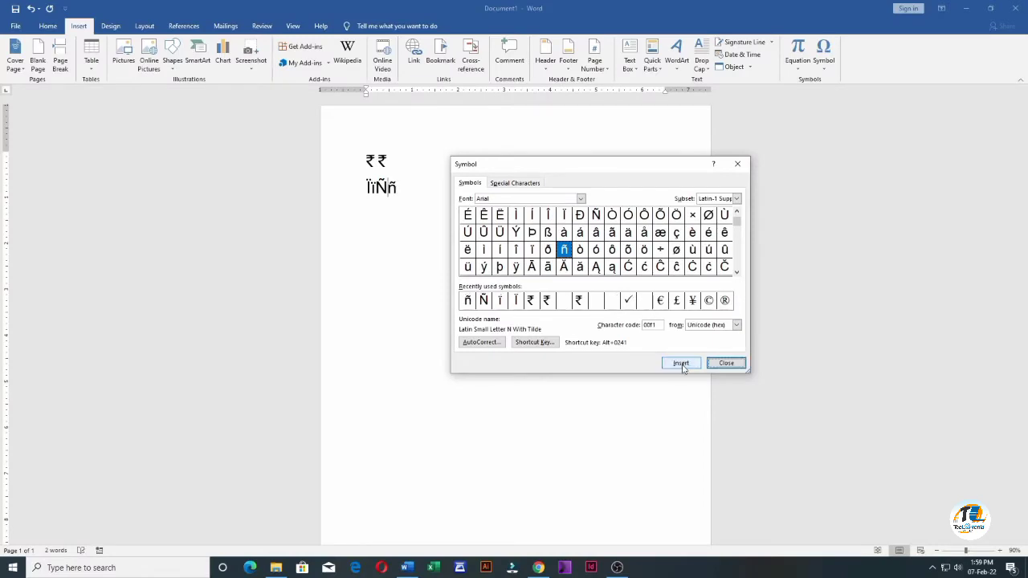
# Assign the shortcut Alt+N to the small ñ symbol and close the Symbol dialog.
pyautogui.click(536, 345)
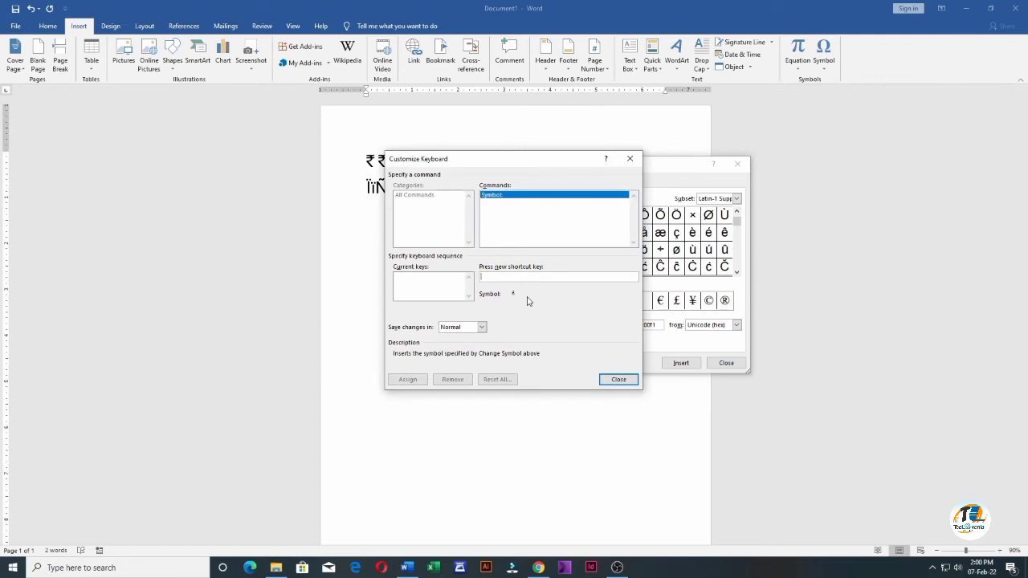
pyautogui.hotkey('alt', 'n')
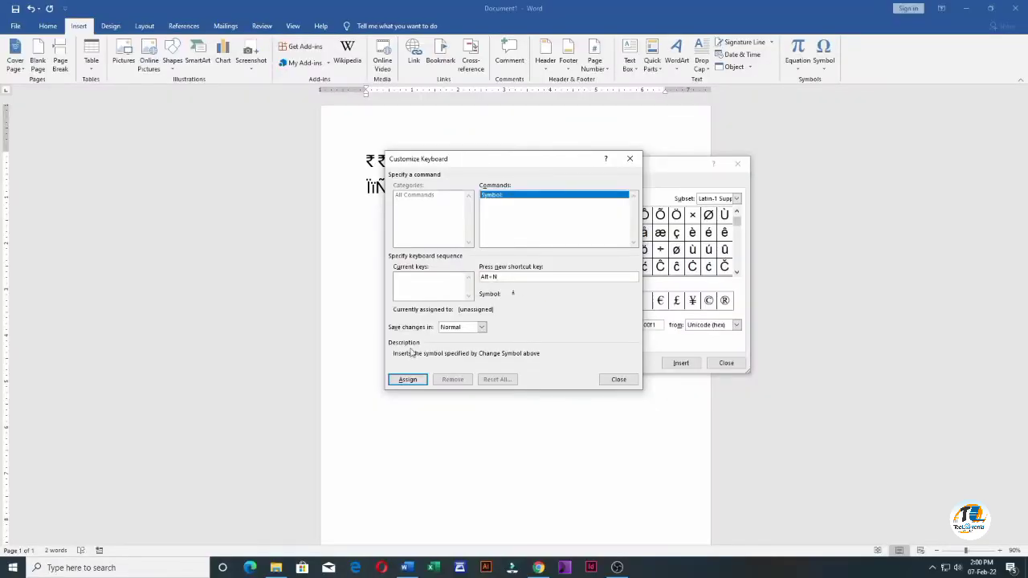
pyautogui.click(409, 381)
pyautogui.click(618, 379)
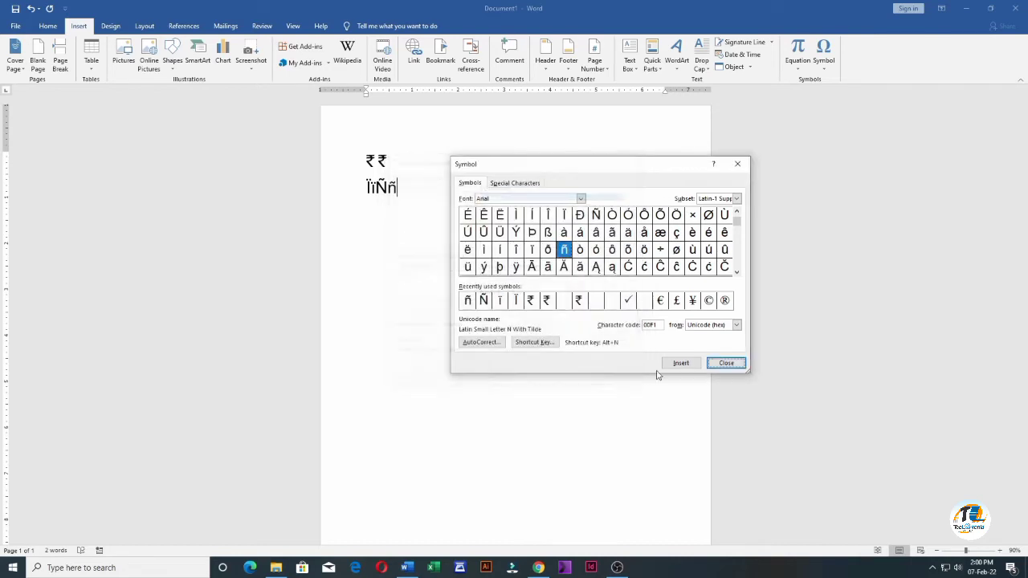
pyautogui.click(726, 363)
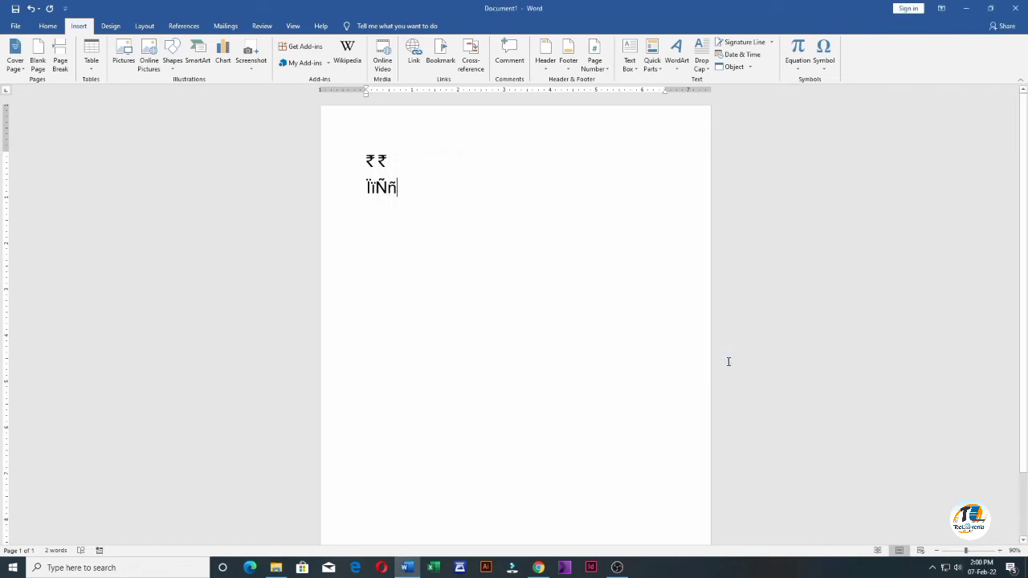
# Put Ññ on its own line below Ïï and set the font size of all the text to 72.
pyautogui.click(376, 188)
pyautogui.press('Return')
pyautogui.hotkey('ctrl', 'a')
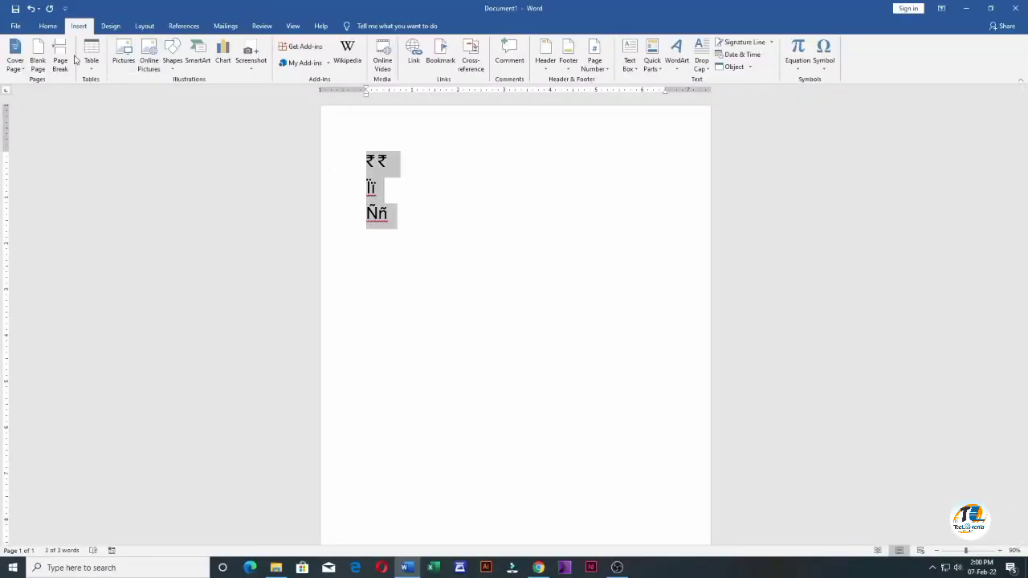
pyautogui.click(49, 25)
pyautogui.click(163, 46)
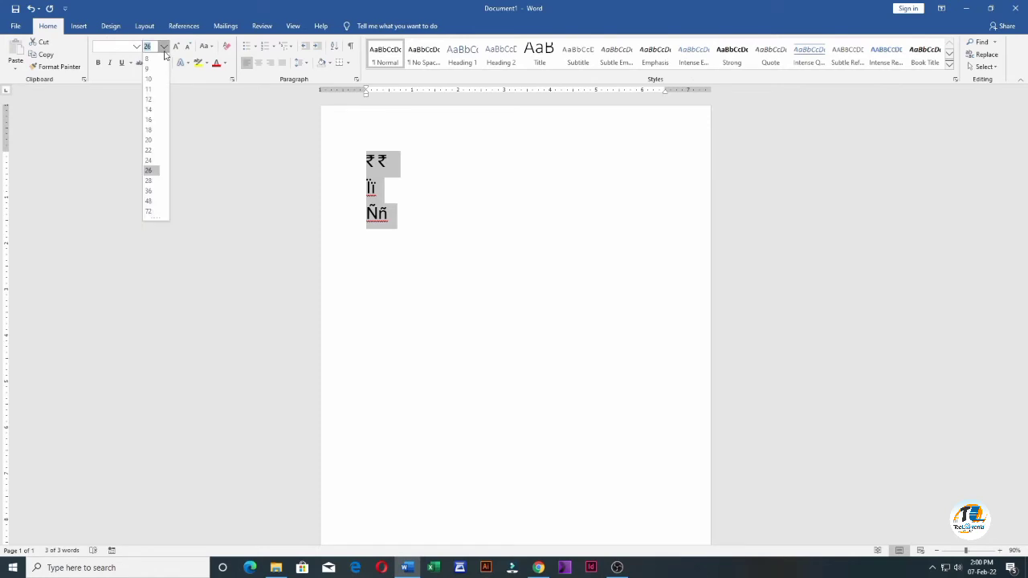
pyautogui.click(151, 212)
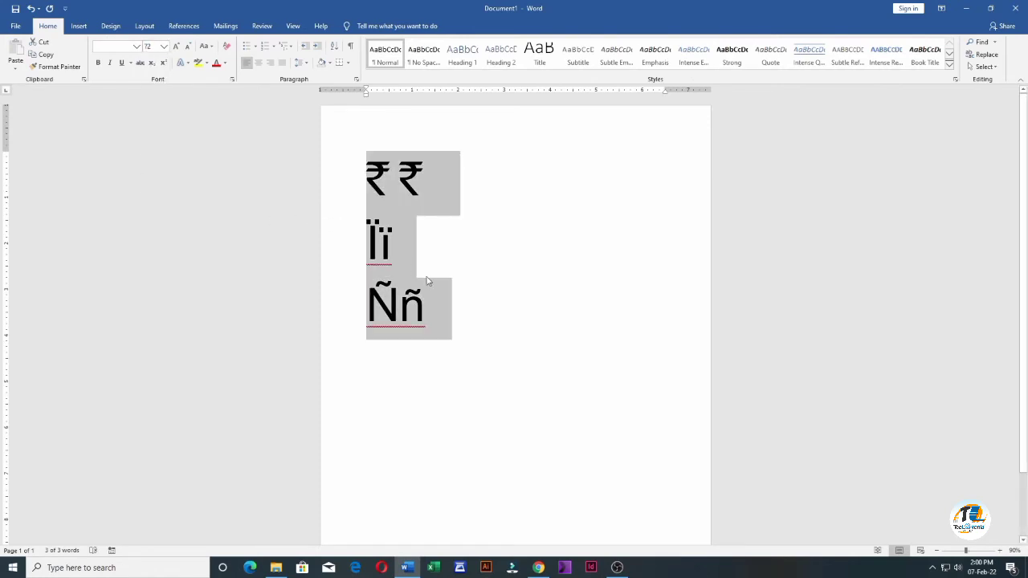
# Clear the document and re-enter ₹, Ï ï and Ñ ñ on three separate lines.
pyautogui.press('Delete')
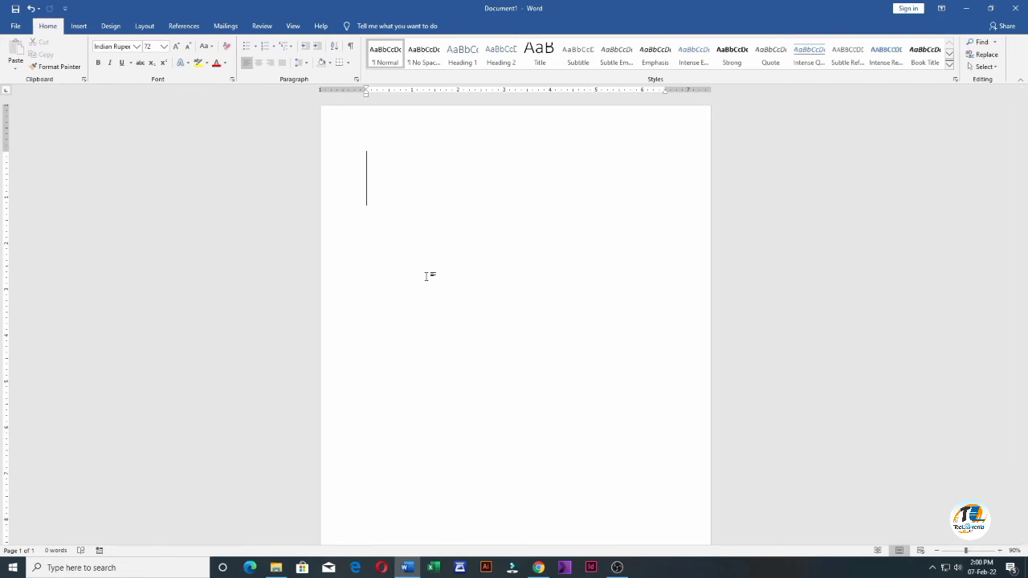
pyautogui.write('`')
pyautogui.press('Return')
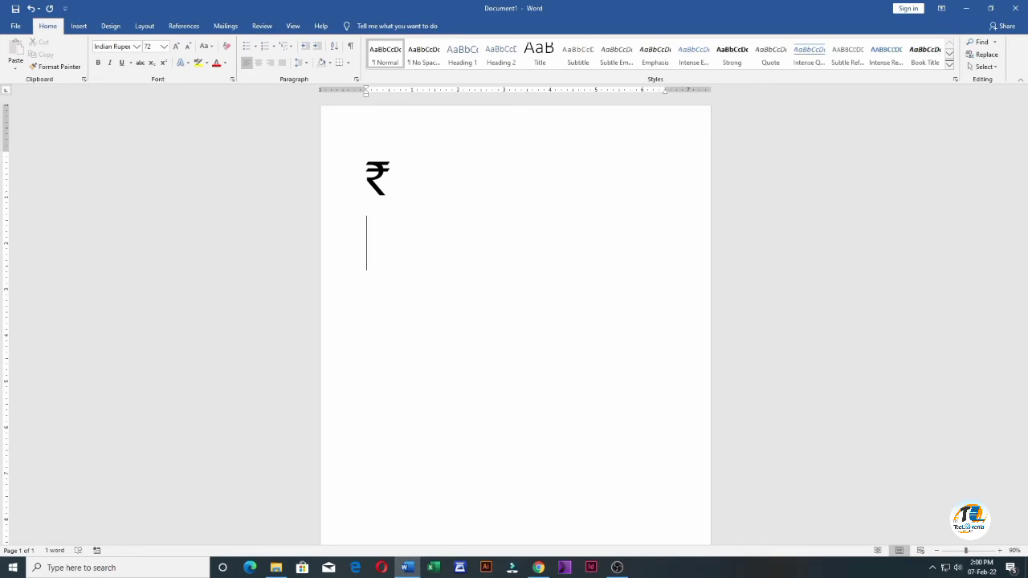
pyautogui.write('ï ï')
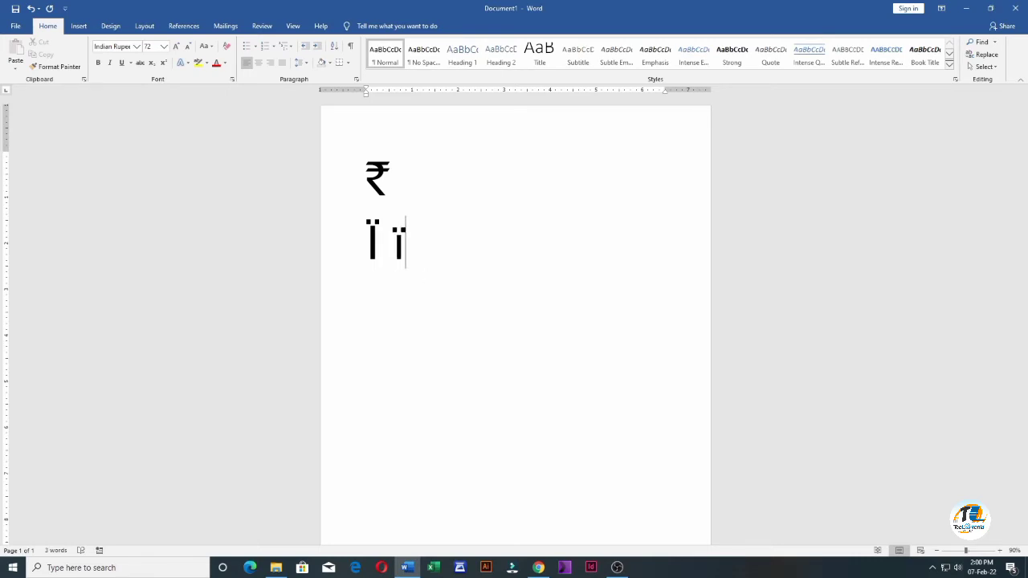
pyautogui.press('Return')
pyautogui.write('Ñ ñ')
# Split the letter pairs so that Ï, ï, Ñ and ñ each stand on their own line.
pyautogui.click(393, 242)
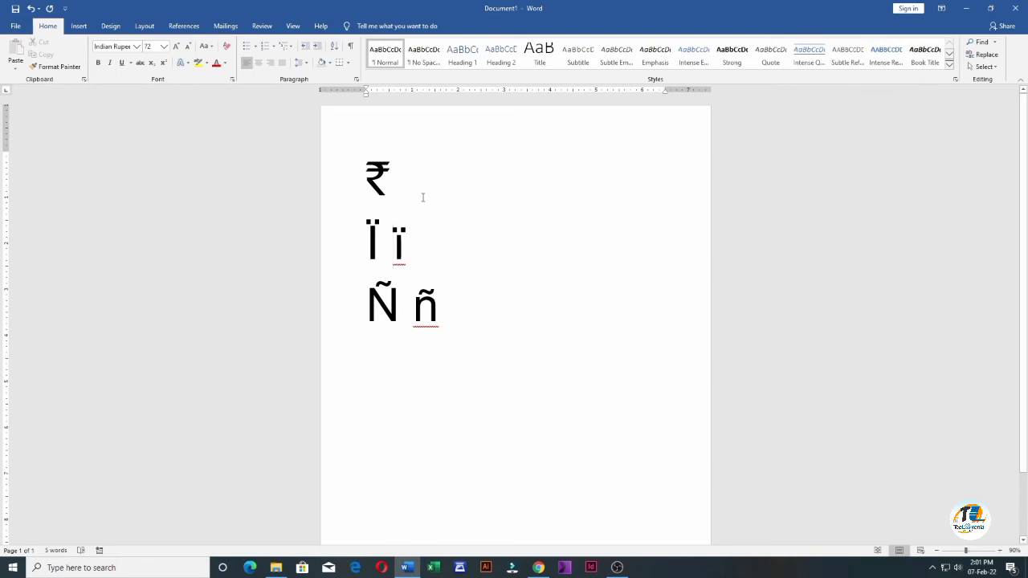
pyautogui.press('Return')
pyautogui.click(406, 352)
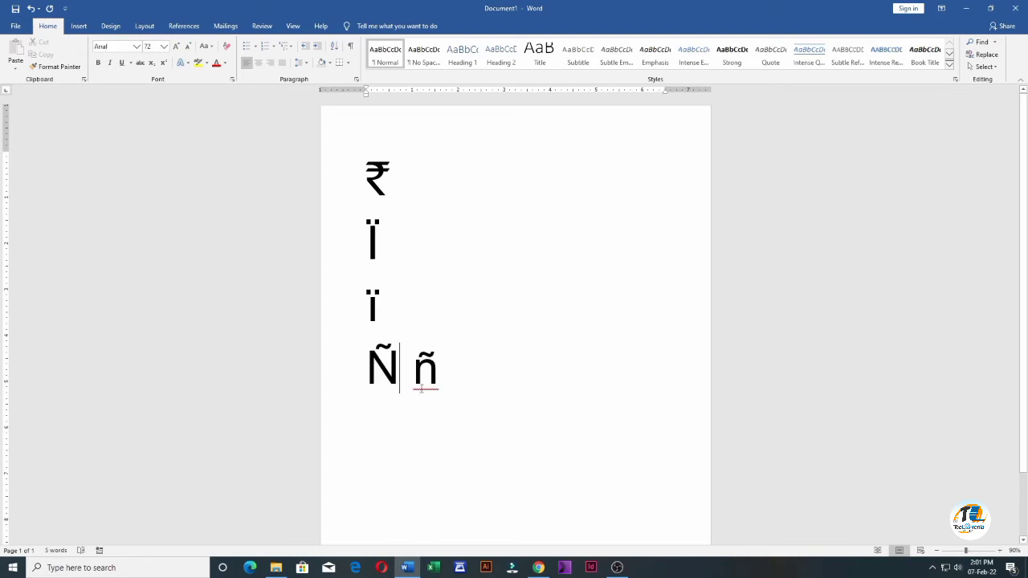
pyautogui.press('Delete')
pyautogui.press('Return')
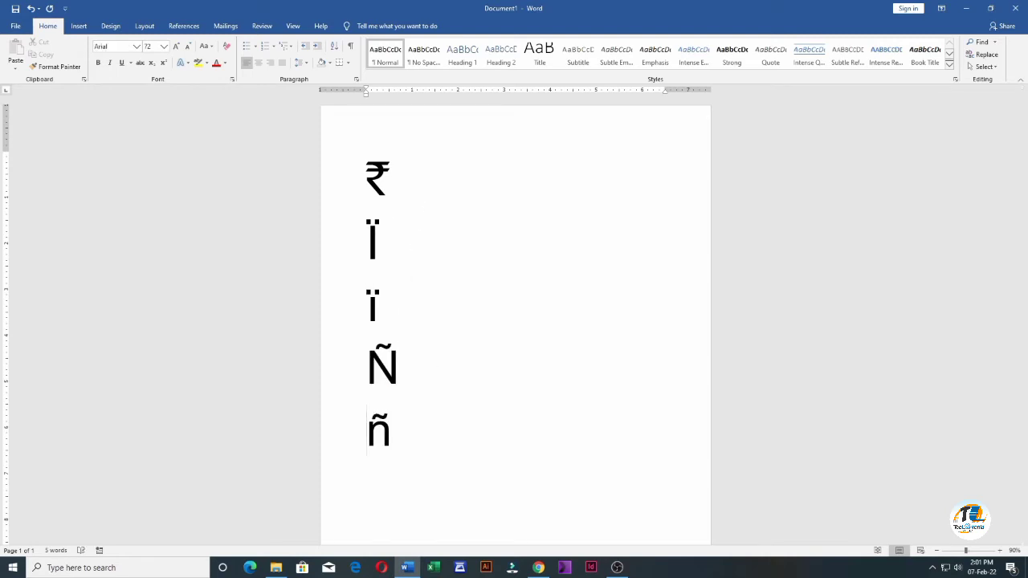
# Write the character code 0060 beside ₹ and 00CF beside Ï.
pyautogui.click(425, 182)
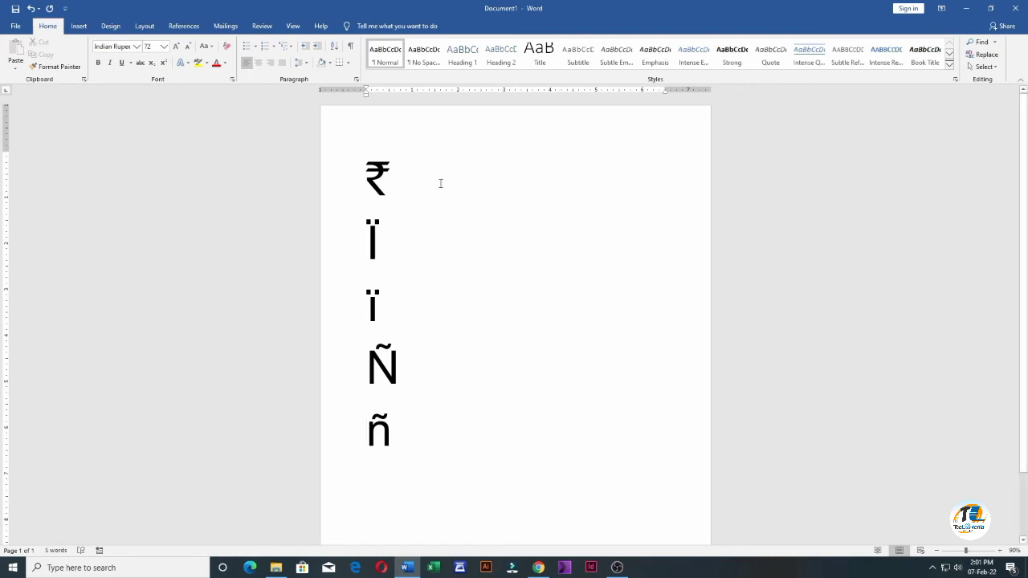
pyautogui.write('00')
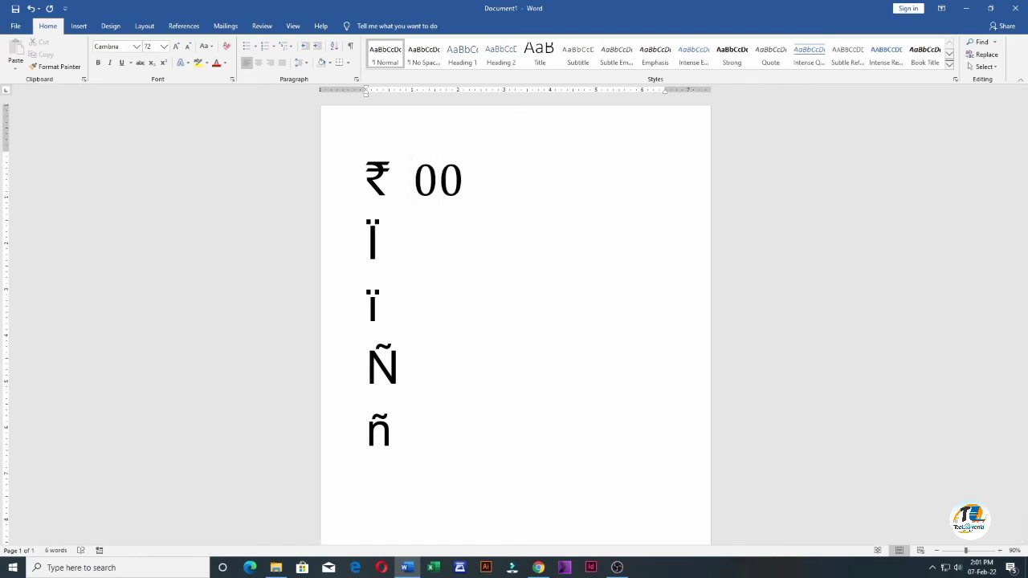
pyautogui.write('60')
pyautogui.click(394, 241)
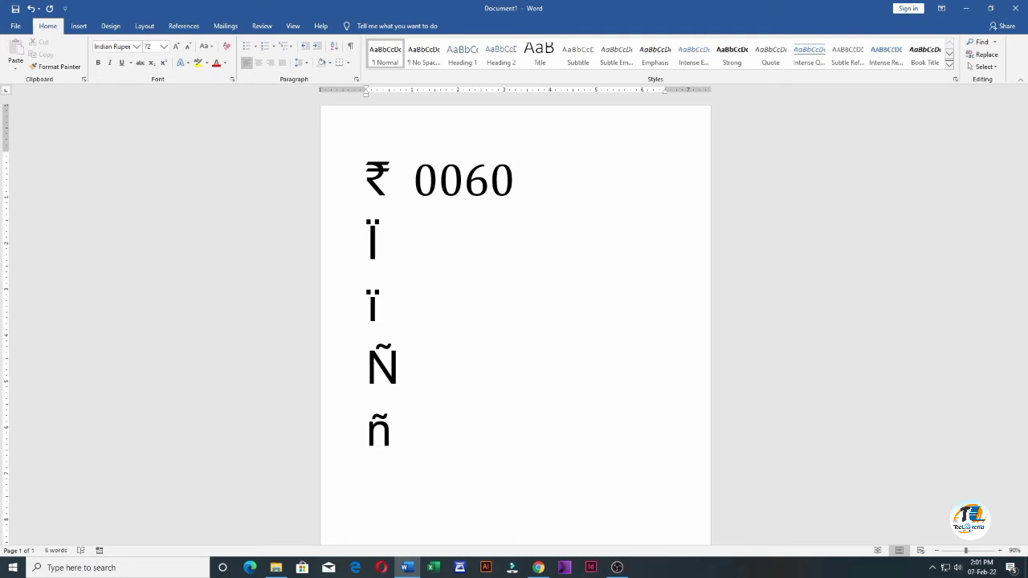
pyautogui.write('00')
pyautogui.write('CF')
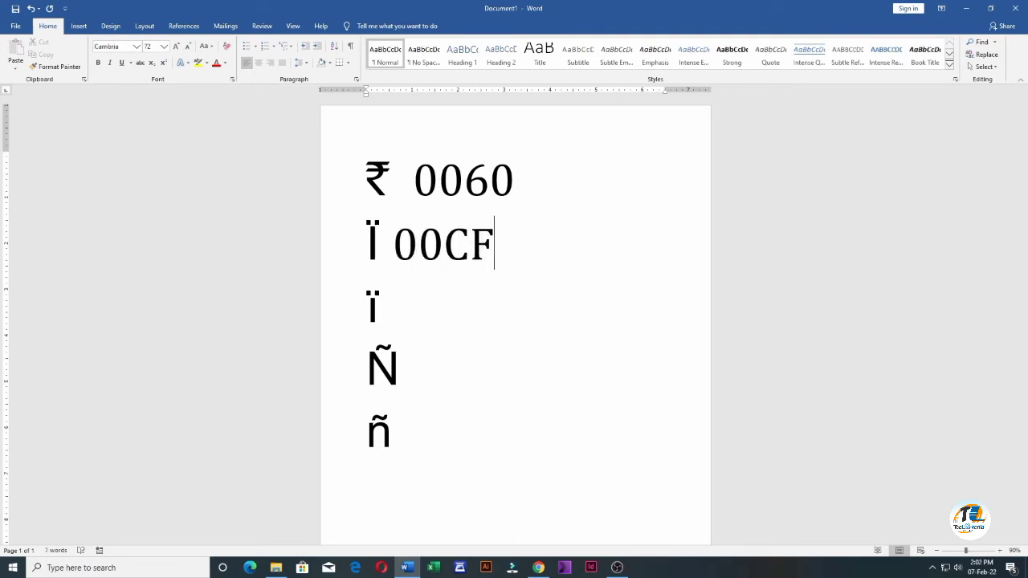
# Write the character codes 00EF beside ï, 00D1 beside Ñ and 00F1 beside ñ.
pyautogui.press('Down')
pyautogui.hotkey('ctrl', 'z')
pyautogui.write('00EF')
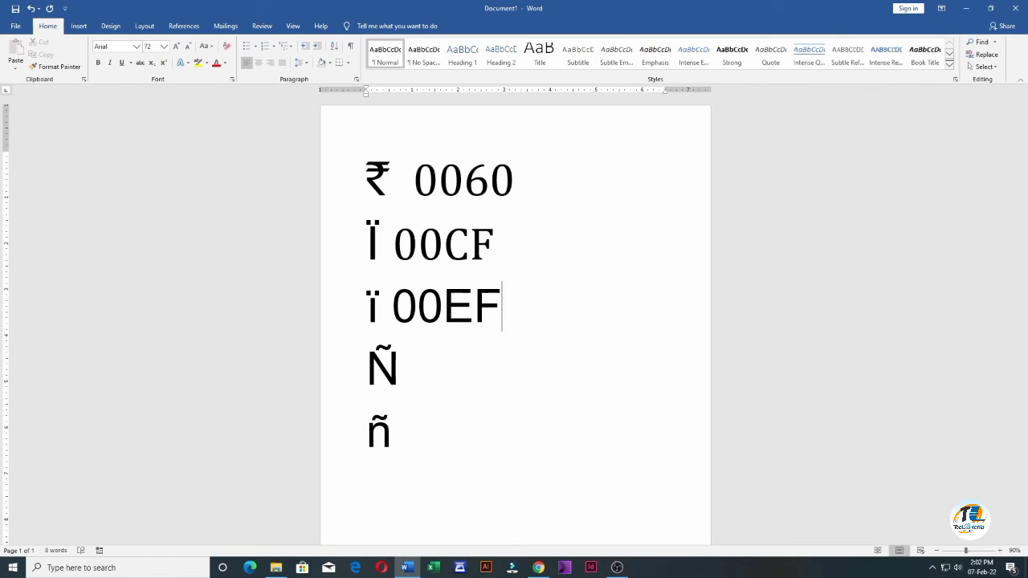
pyautogui.press('Down')
pyautogui.write('00D1')
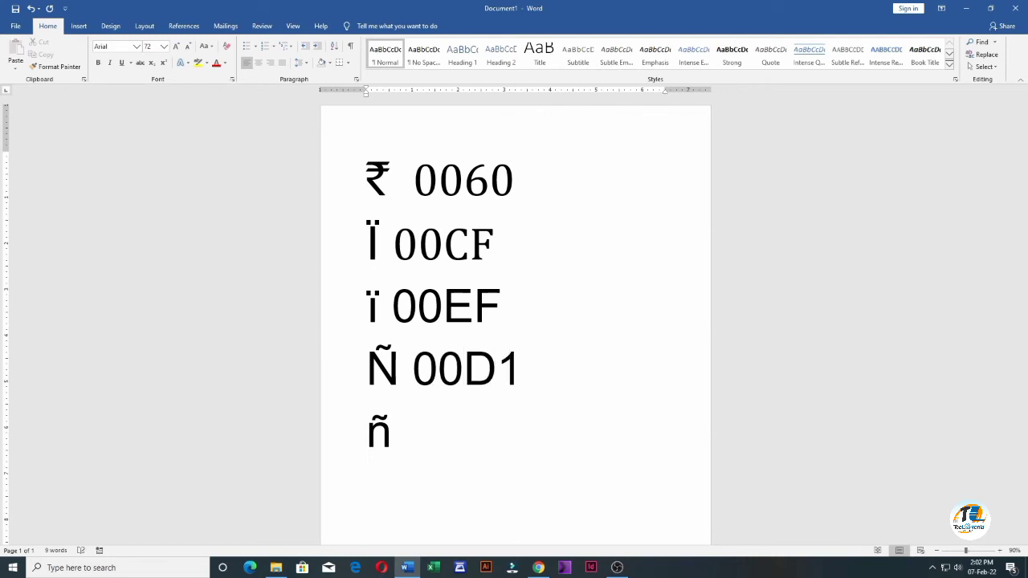
pyautogui.press('Down')
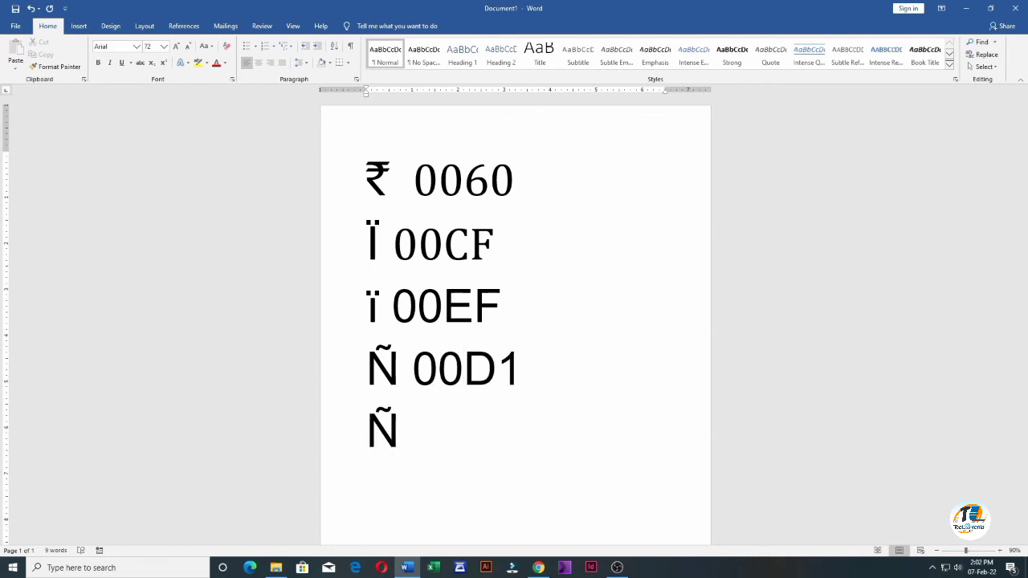
pyautogui.hotkey('ctrl', 'z')
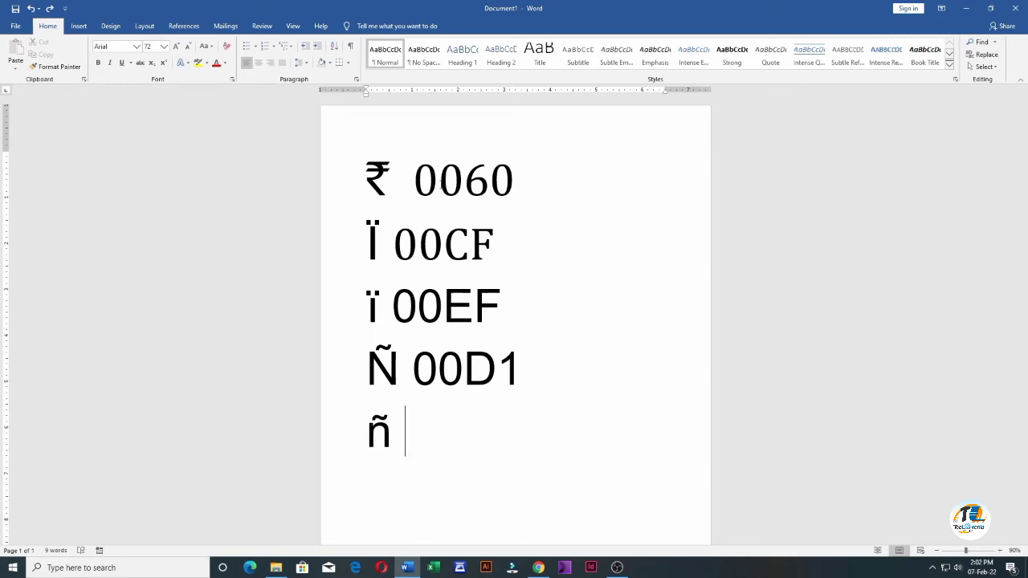
pyautogui.write('00F1')
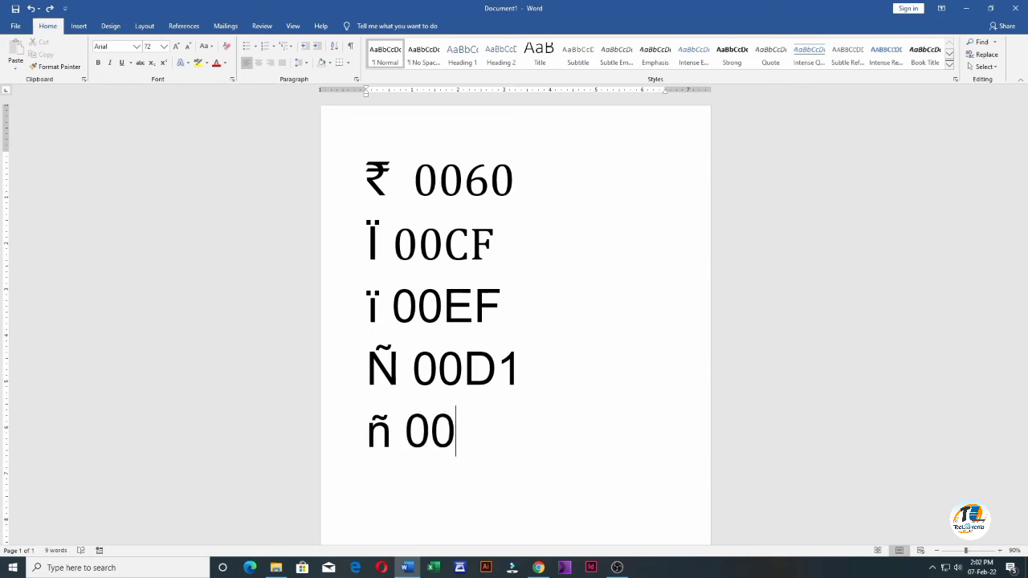
# Color the code 0060 red and the codes 00CF and 00EF blue.
pyautogui.doubleClick(463, 177)
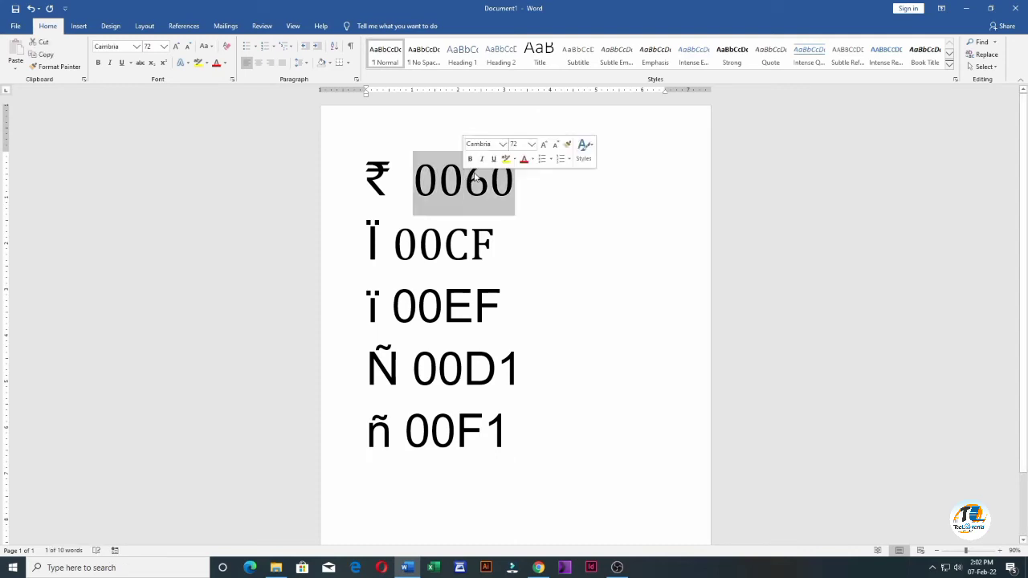
pyautogui.click(524, 160)
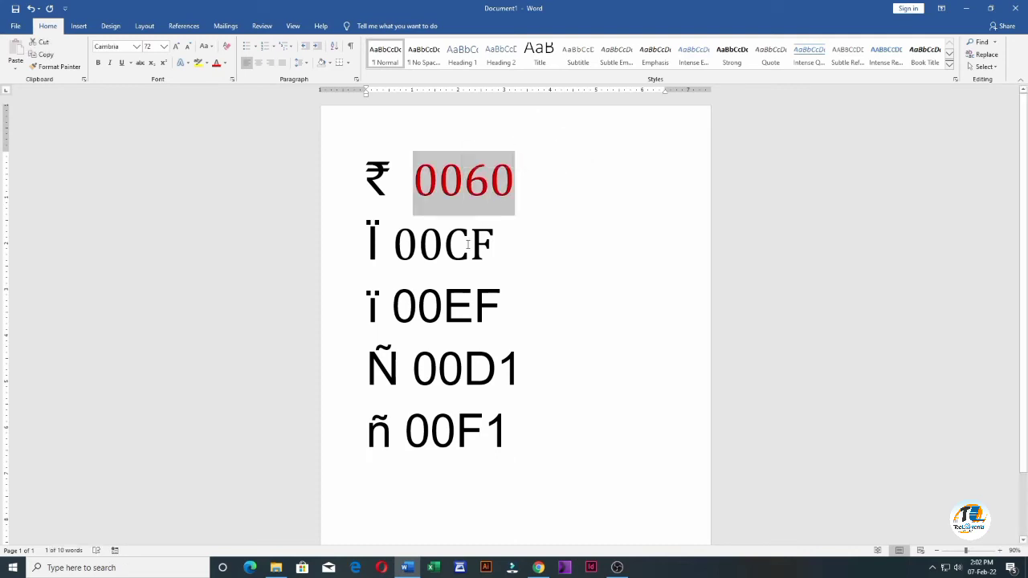
pyautogui.doubleClick(467, 244)
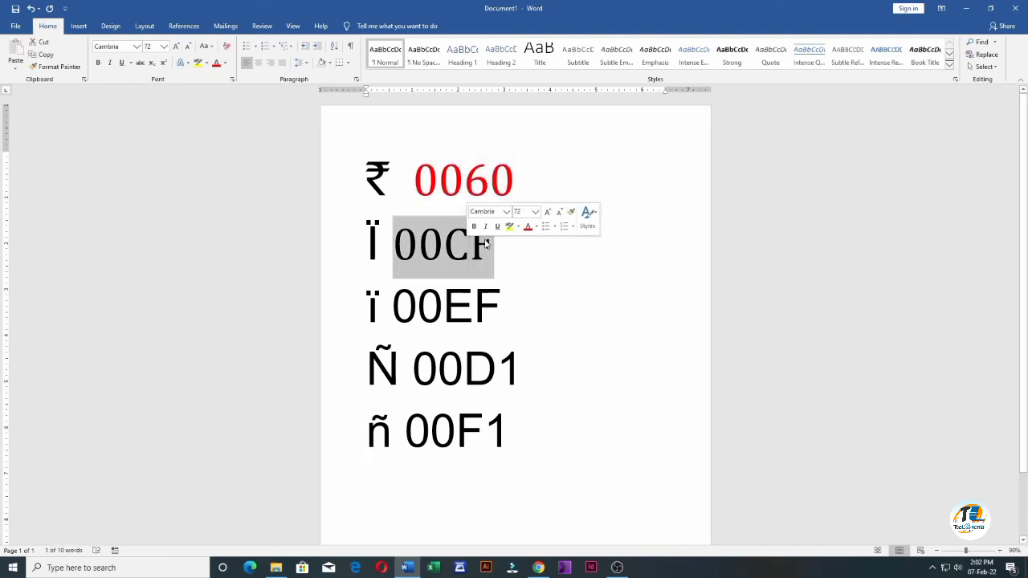
pyautogui.click(536, 228)
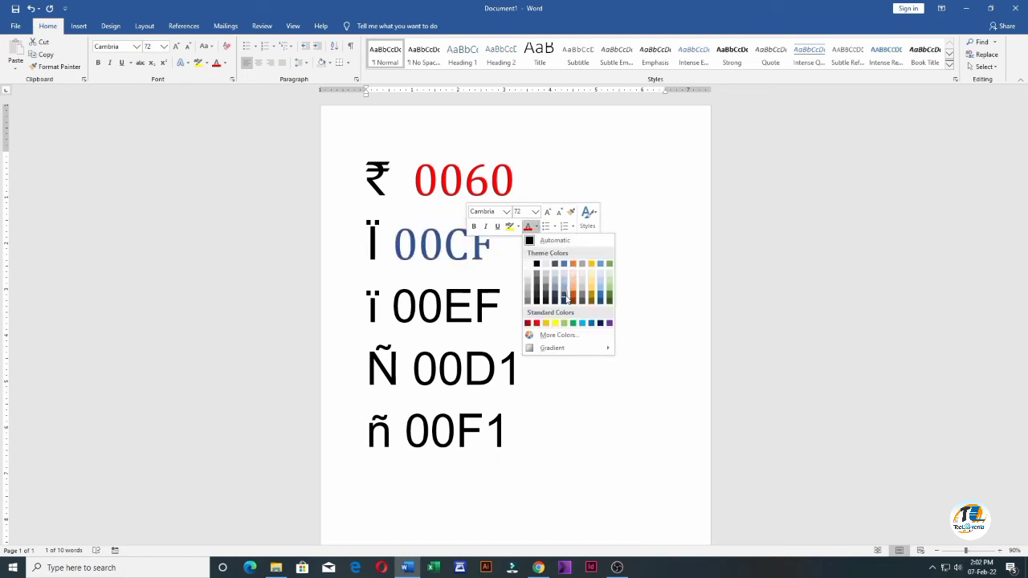
pyautogui.click(566, 298)
pyautogui.doubleClick(475, 305)
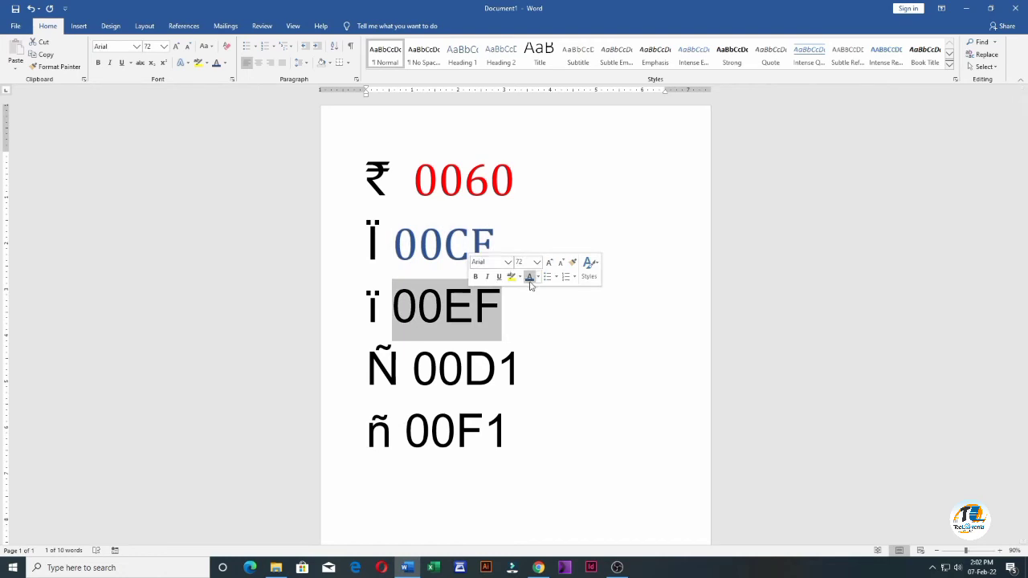
pyautogui.click(530, 285)
# Color the codes 00D1 and 00F1 dark orange.
pyautogui.doubleClick(463, 370)
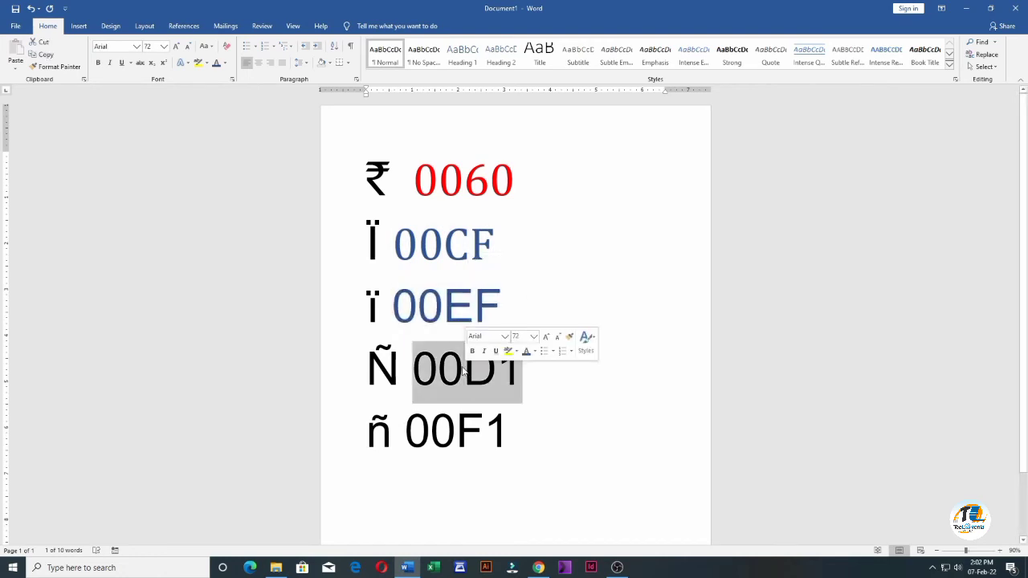
pyautogui.click(535, 352)
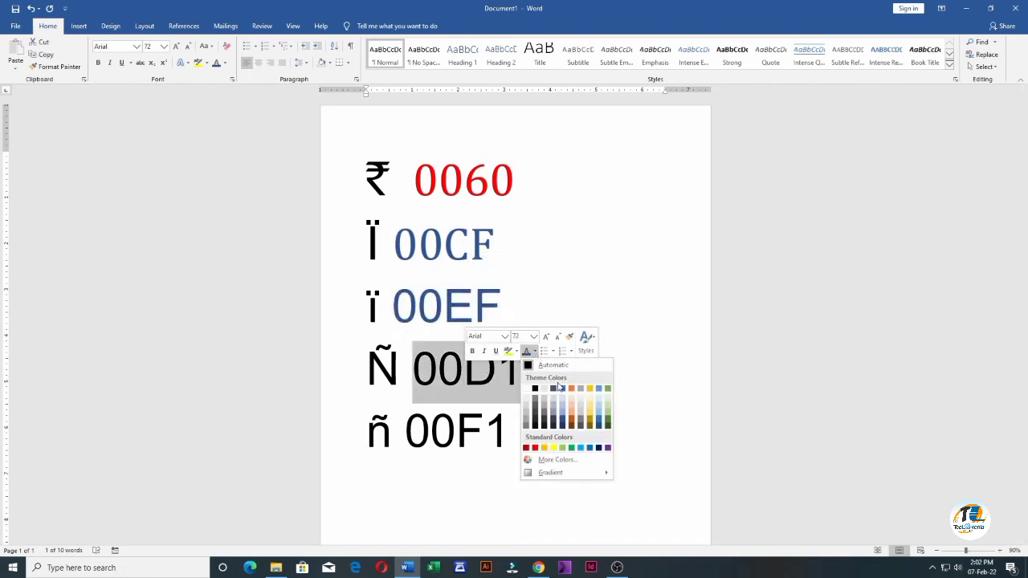
pyautogui.click(572, 421)
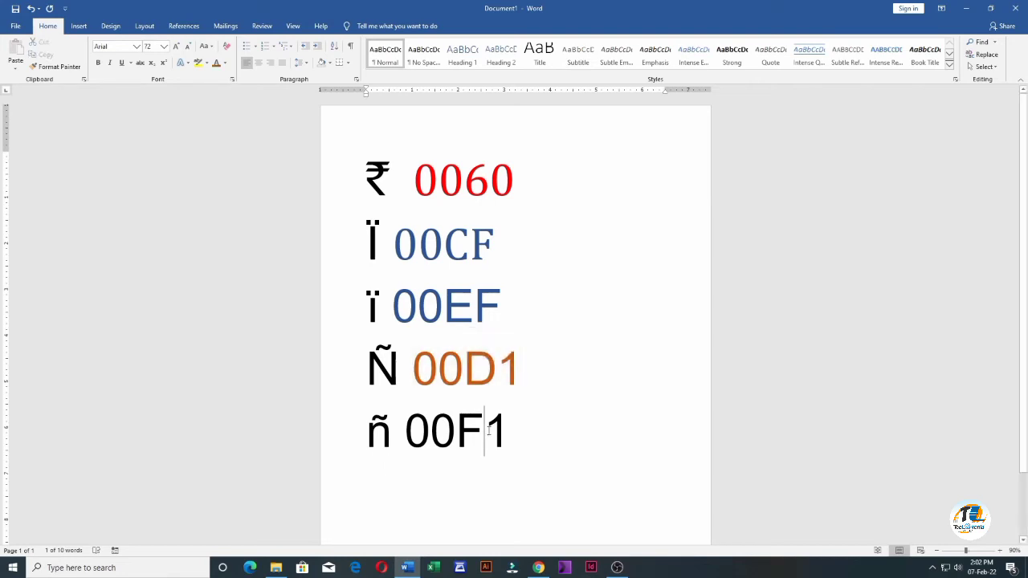
pyautogui.doubleClick(481, 432)
pyautogui.click(550, 416)
pyautogui.click(575, 460)
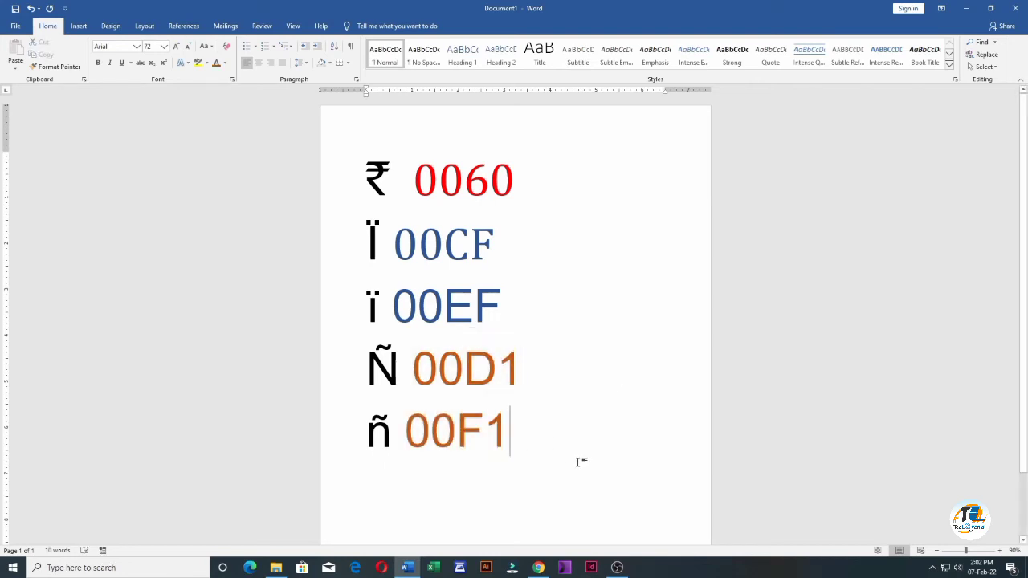
# Add a blank line below the ₹ line and another below the ï line.
pyautogui.click(524, 191)
pyautogui.press('Return')
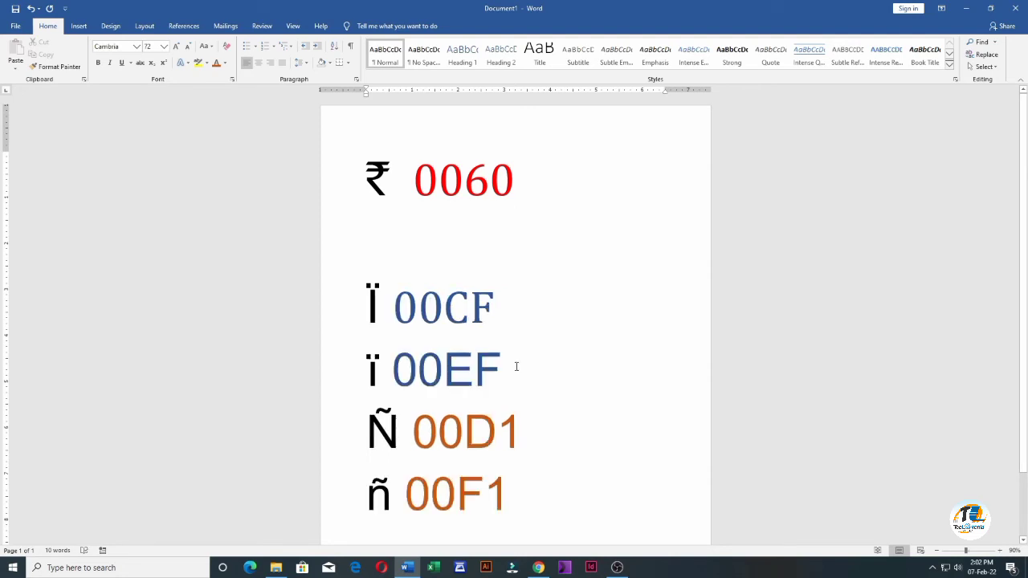
pyautogui.click(518, 366)
pyautogui.press('Return')
pyautogui.scroll(-2, 522, 365)
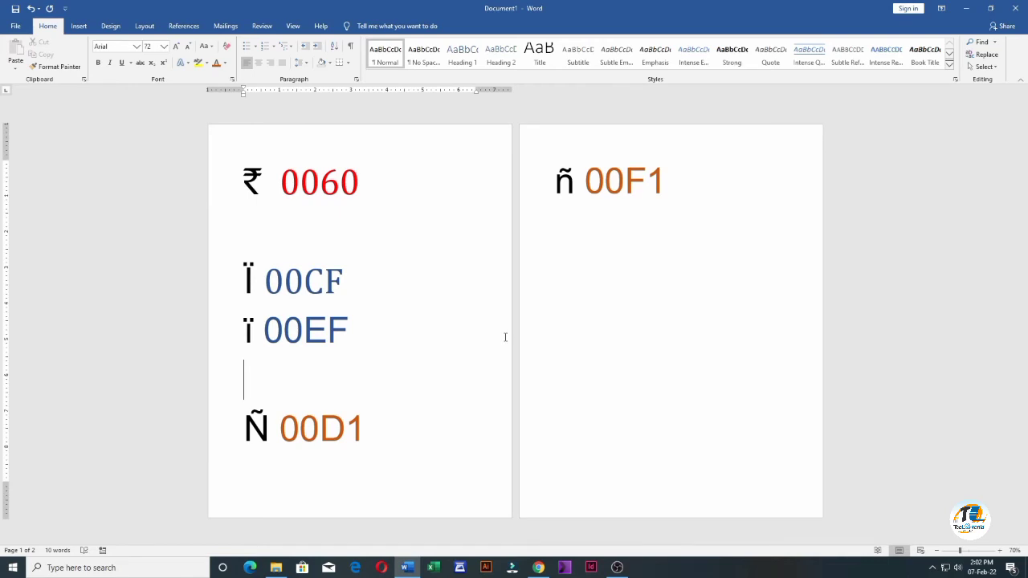
# Reduce the font size of the blank line above Ñ so the whole list fits on one page.
pyautogui.hotkey('ctrl', '[')
pyautogui.hotkey('ctrl', '[')
pyautogui.hotkey('ctrl', '[')
pyautogui.hotkey('ctrl', '[')
pyautogui.hotkey('ctrl', '[')
pyautogui.hotkey('ctrl', '[')
pyautogui.hotkey('ctrl', '[')
pyautogui.hotkey('ctrl', '[')
pyautogui.hotkey('ctrl', '[')
pyautogui.hotkey('ctrl', '[')
pyautogui.hotkey('ctrl', '[')
pyautogui.hotkey('ctrl', '[')
pyautogui.hotkey('ctrl', '[')
pyautogui.hotkey('ctrl', '[')
pyautogui.hotkey('ctrl', '[')
pyautogui.hotkey('ctrl', '[')
pyautogui.hotkey('ctrl', '[')
pyautogui.hotkey('ctrl', '[')
pyautogui.hotkey('ctrl', '[')
pyautogui.hotkey('ctrl', '[')
pyautogui.hotkey('ctrl', '[')
pyautogui.hotkey('ctrl', '[')
pyautogui.hotkey('ctrl', '[')
pyautogui.hotkey('ctrl', '[')
pyautogui.hotkey('ctrl', '[')
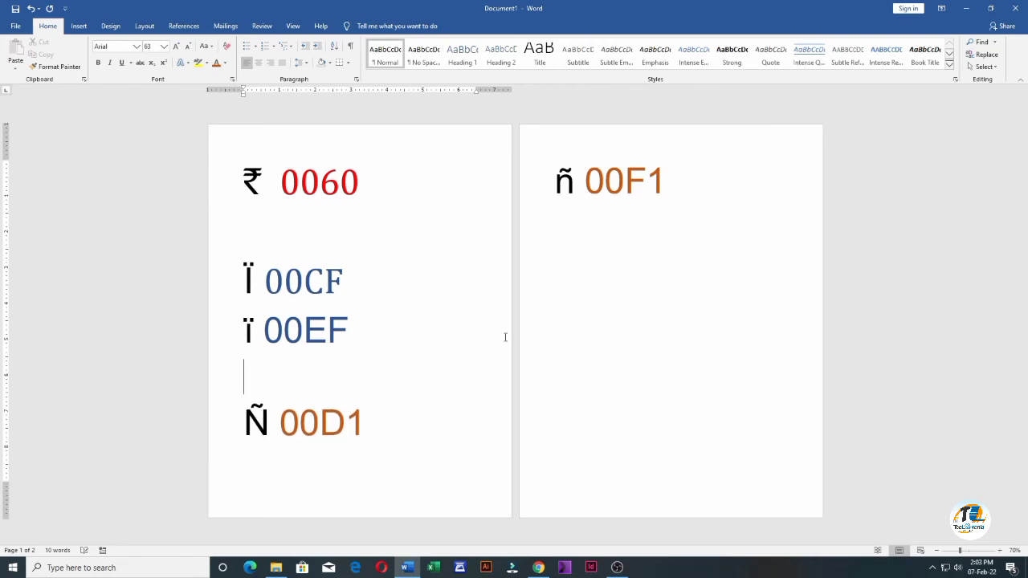
# Reduce the font size of the blank line below ₹ to 38.
pyautogui.click(453, 232)
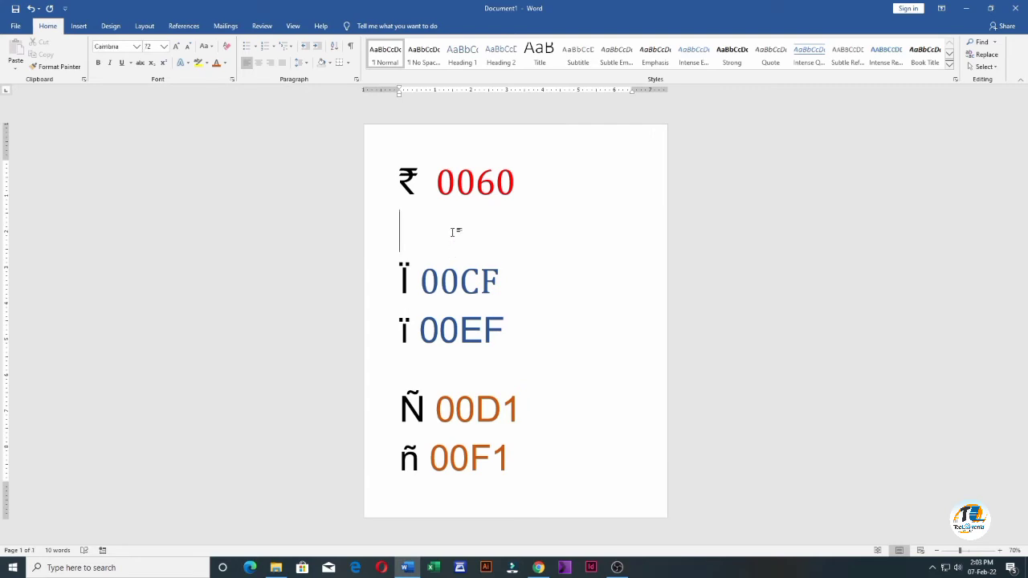
pyautogui.hotkey('ctrl', '[')
pyautogui.hotkey('ctrl', '[')
pyautogui.hotkey('ctrl', '[')
pyautogui.hotkey('ctrl', '[')
pyautogui.hotkey('ctrl', '[')
pyautogui.hotkey('ctrl', '[')
pyautogui.hotkey('ctrl', '[')
pyautogui.hotkey('ctrl', '[')
pyautogui.hotkey('ctrl', '[')
pyautogui.hotkey('ctrl', '[')
pyautogui.hotkey('ctrl', '[')
pyautogui.hotkey('ctrl', '[')
pyautogui.hotkey('ctrl', '[')
pyautogui.hotkey('ctrl', '[')
pyautogui.hotkey('ctrl', '[')
pyautogui.hotkey('ctrl', '[')
pyautogui.hotkey('ctrl', '[')
pyautogui.hotkey('ctrl', '[')
pyautogui.hotkey('ctrl', '[')
pyautogui.hotkey('ctrl', '[')
pyautogui.hotkey('ctrl', '[')
pyautogui.hotkey('ctrl', '[')
pyautogui.hotkey('ctrl', '[')
pyautogui.hotkey('ctrl', '[')
pyautogui.hotkey('ctrl', '[')
pyautogui.hotkey('ctrl', '[')
pyautogui.hotkey('ctrl', '[')
pyautogui.hotkey('ctrl', '[')
pyautogui.hotkey('ctrl', '[')
pyautogui.hotkey('ctrl', '[')
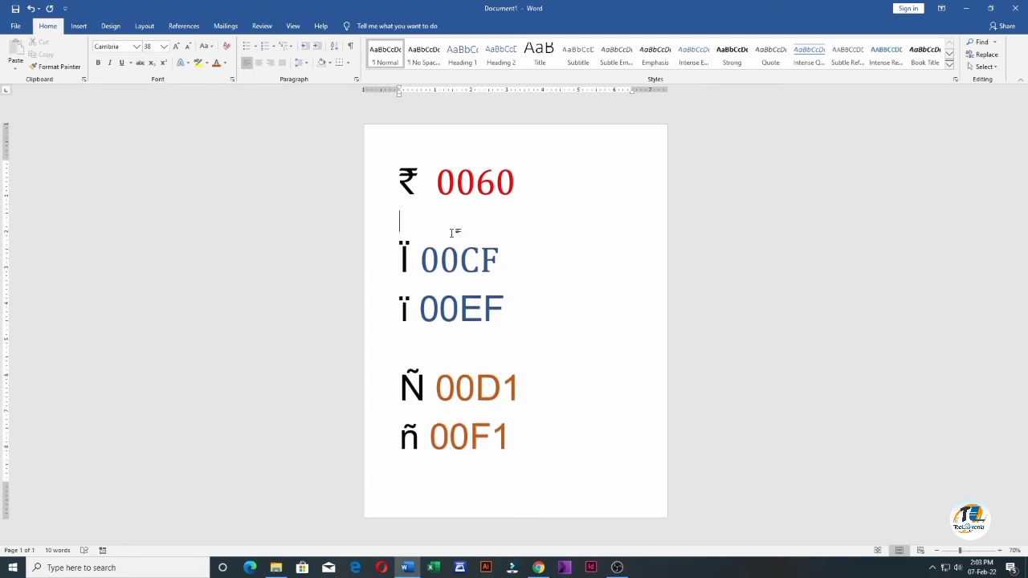
pyautogui.keyDown('ctrl'); pyautogui.scroll(3, 451, 233); pyautogui.keyUp('ctrl')
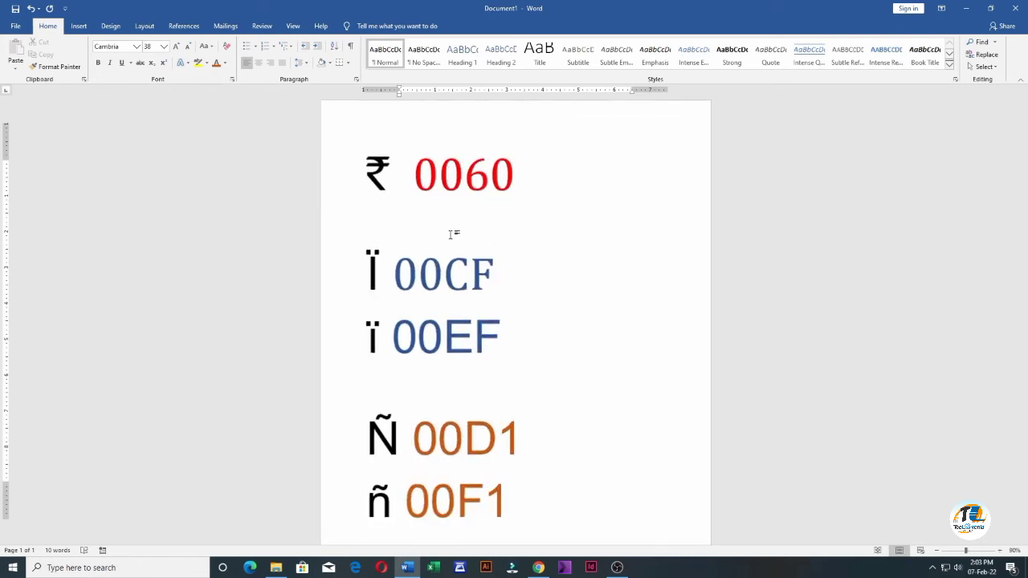
pyautogui.scroll(-1, 452, 235)
pyautogui.scroll(1, 450, 236)
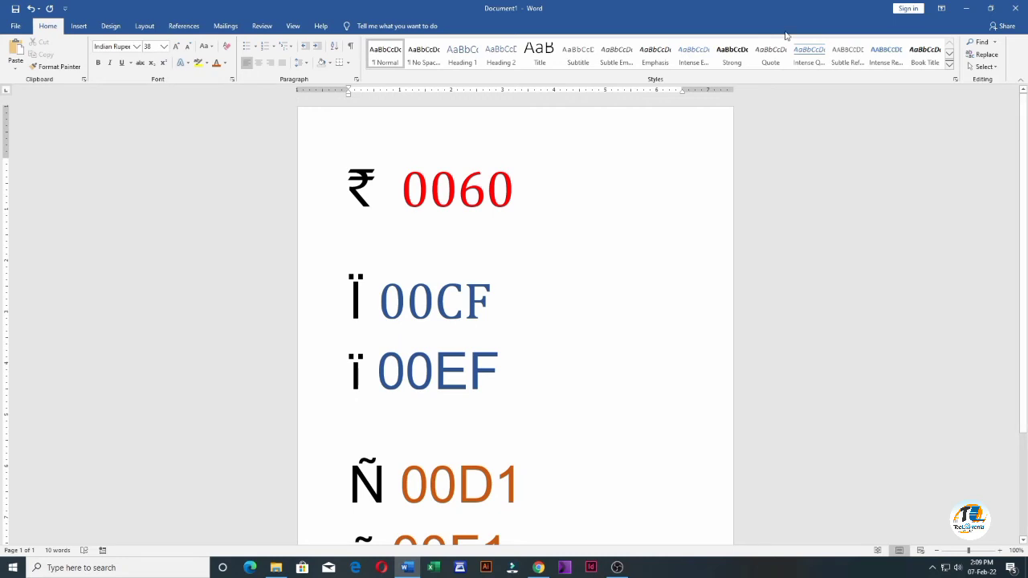
# Switch the character code system for symbols from Unicode (hex) to ASCII (decimal) and close the Symbol dialog.
pyautogui.click(79, 26)
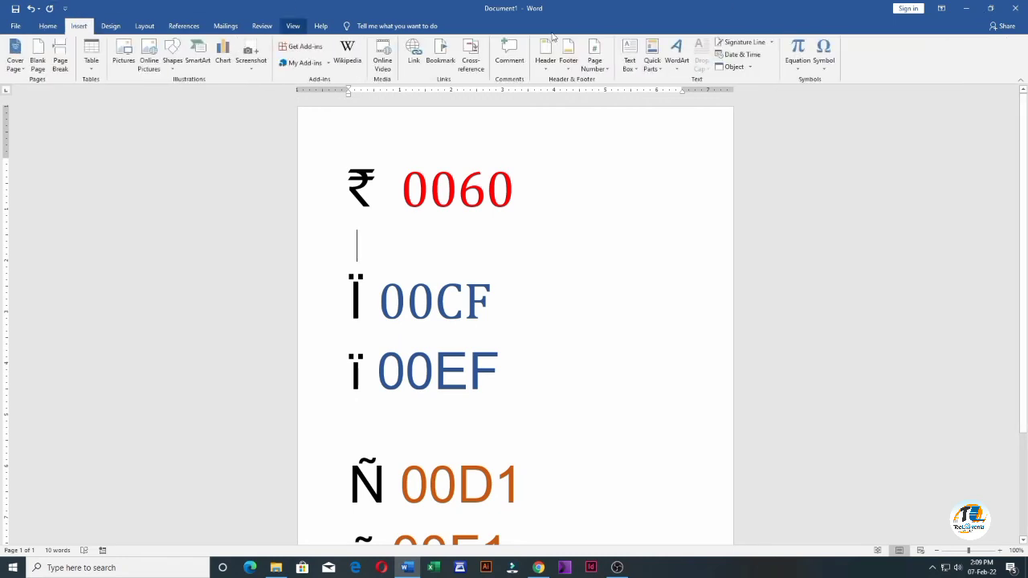
pyautogui.click(832, 62)
pyautogui.click(838, 143)
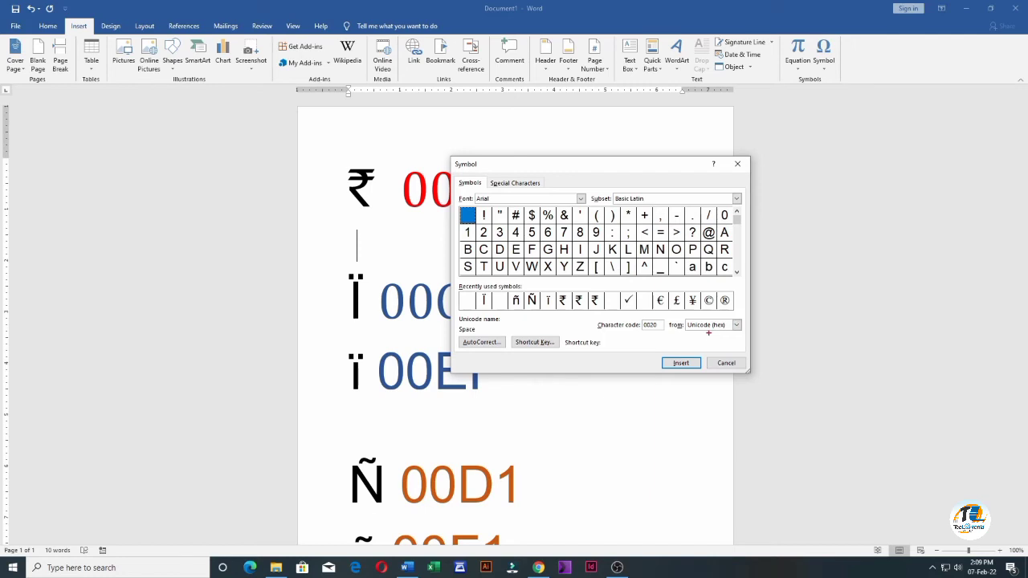
pyautogui.moveTo(590, 316); pyautogui.dragTo(747, 338)
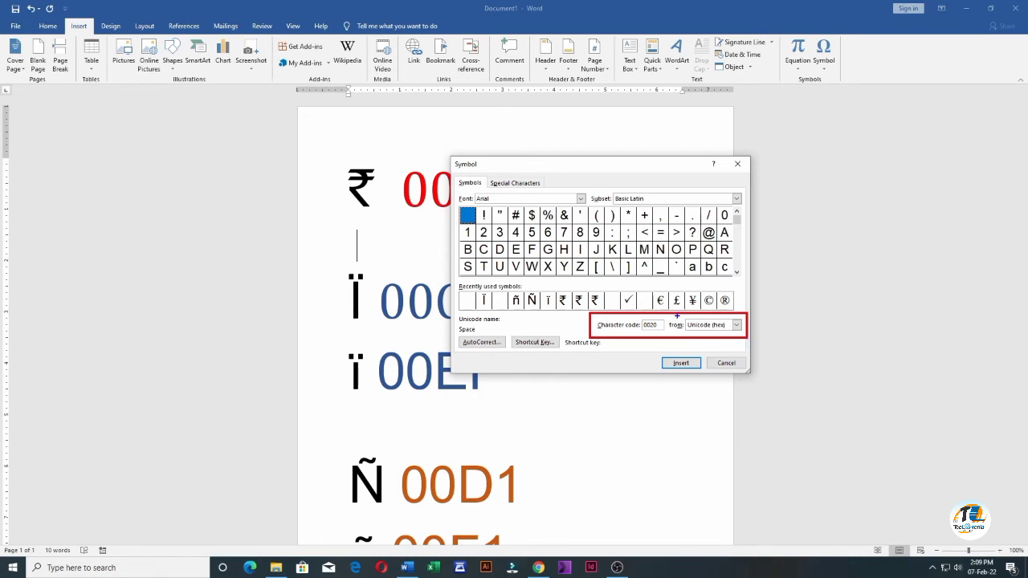
pyautogui.moveTo(679, 315)
pyautogui.mouseDown()
pyautogui.moveTo(685, 330)
pyautogui.moveTo(744, 335)
pyautogui.mouseUp()
pyautogui.press('Escape')
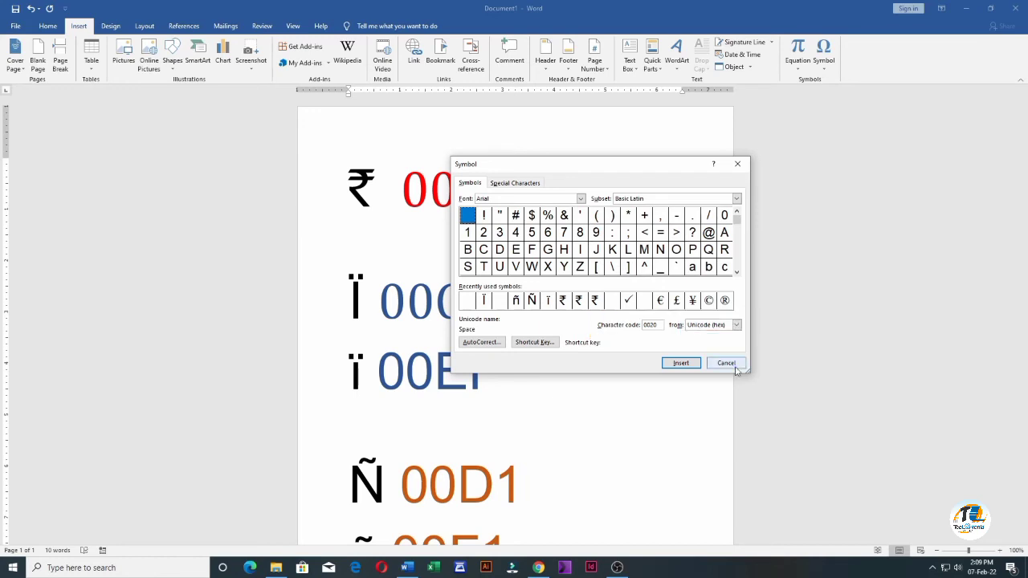
pyautogui.click(736, 326)
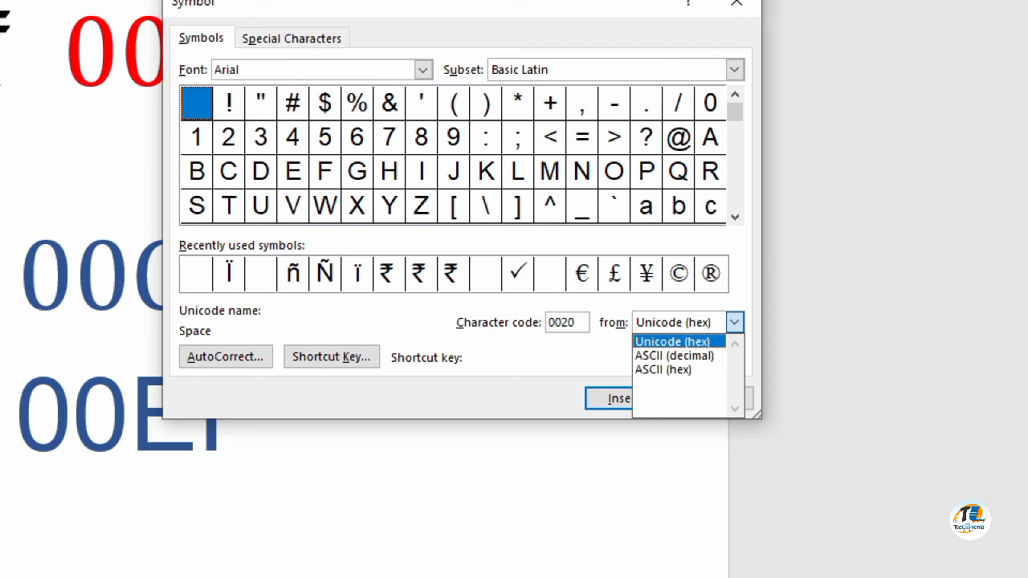
pyautogui.click(734, 322)
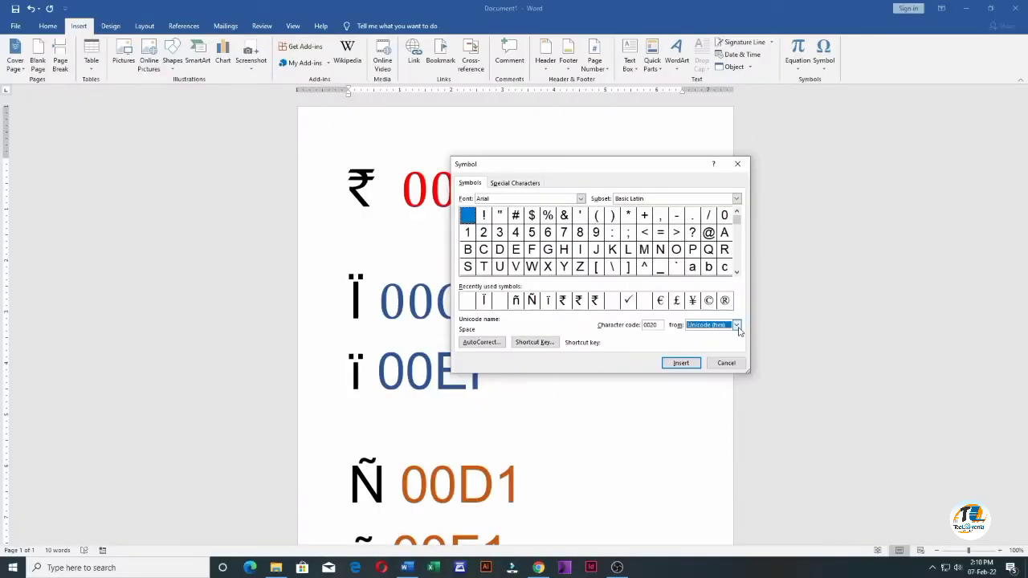
pyautogui.click(736, 325)
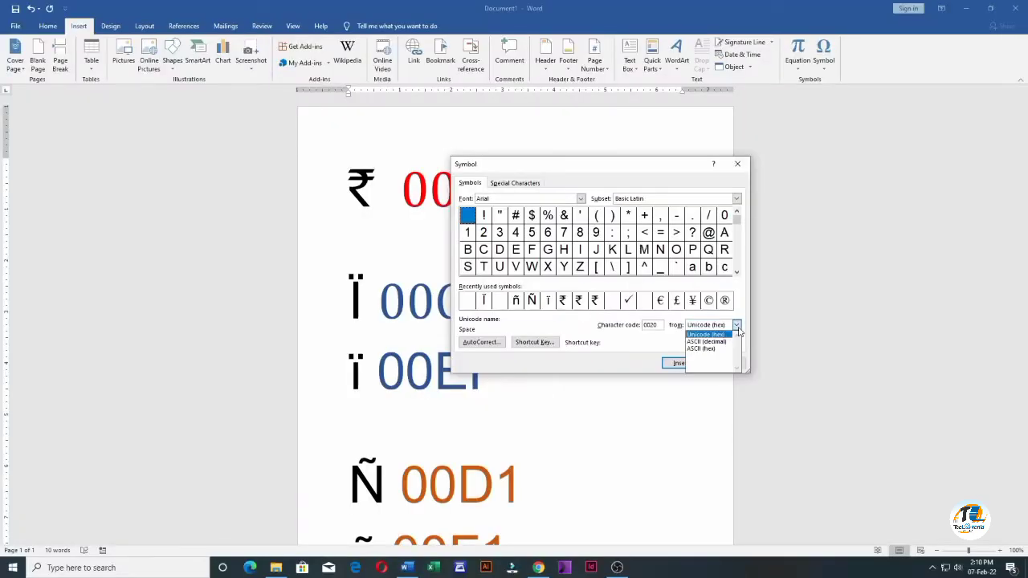
pyautogui.click(732, 343)
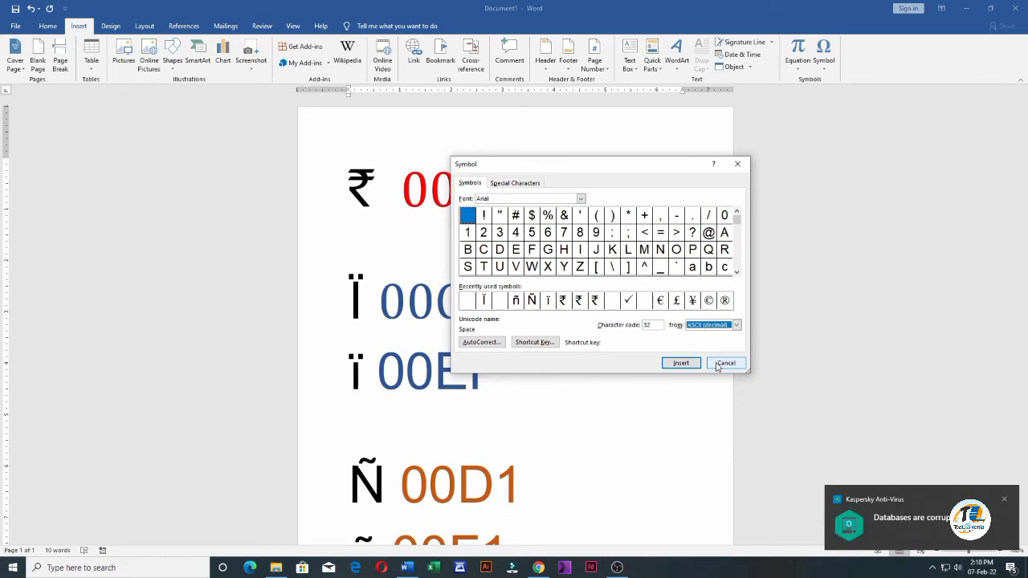
pyautogui.click(723, 364)
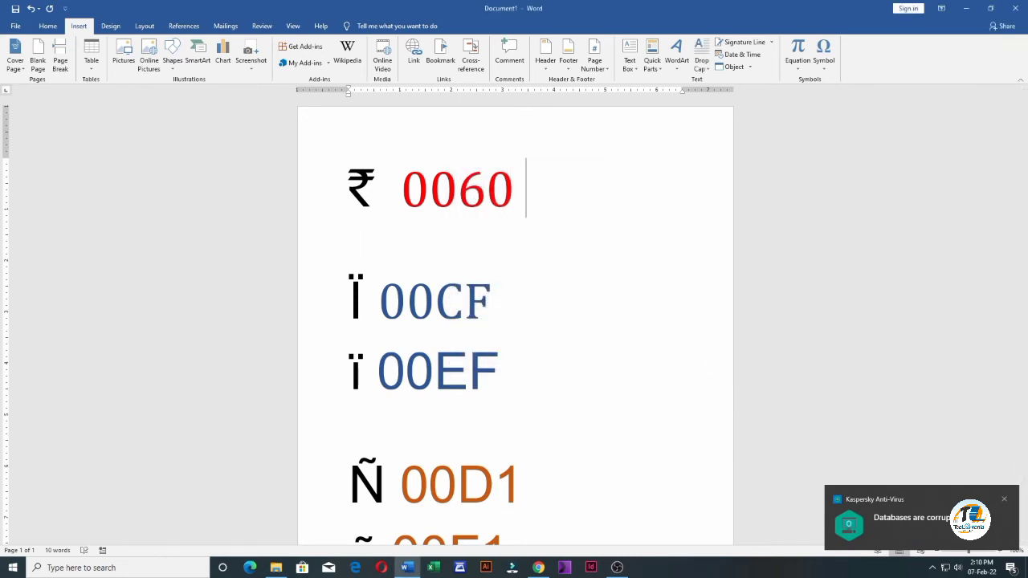
# Add the decimal code 96 after 0060 on the ₹ line and make it bold.
pyautogui.write('96')
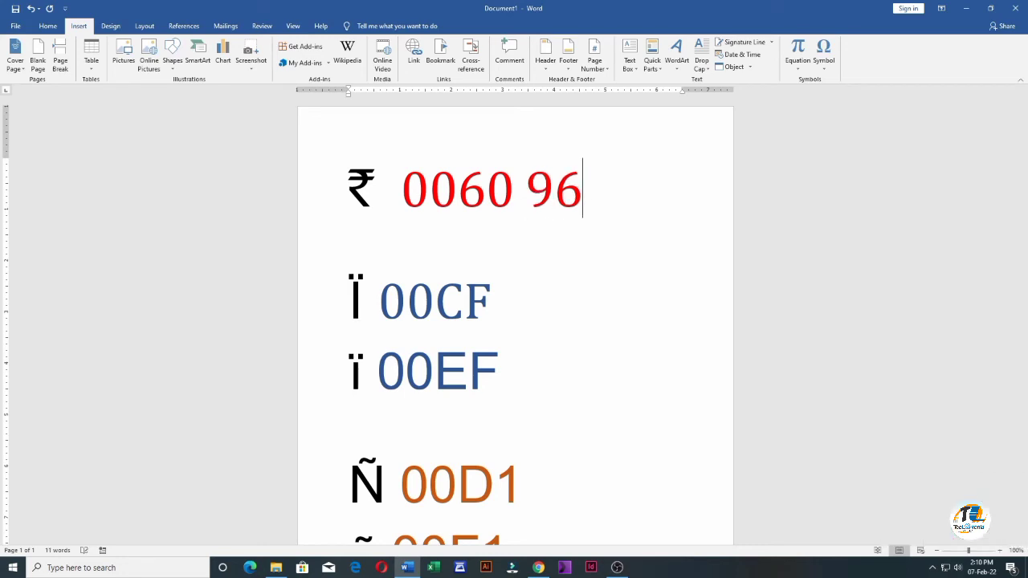
pyautogui.doubleClick(562, 189)
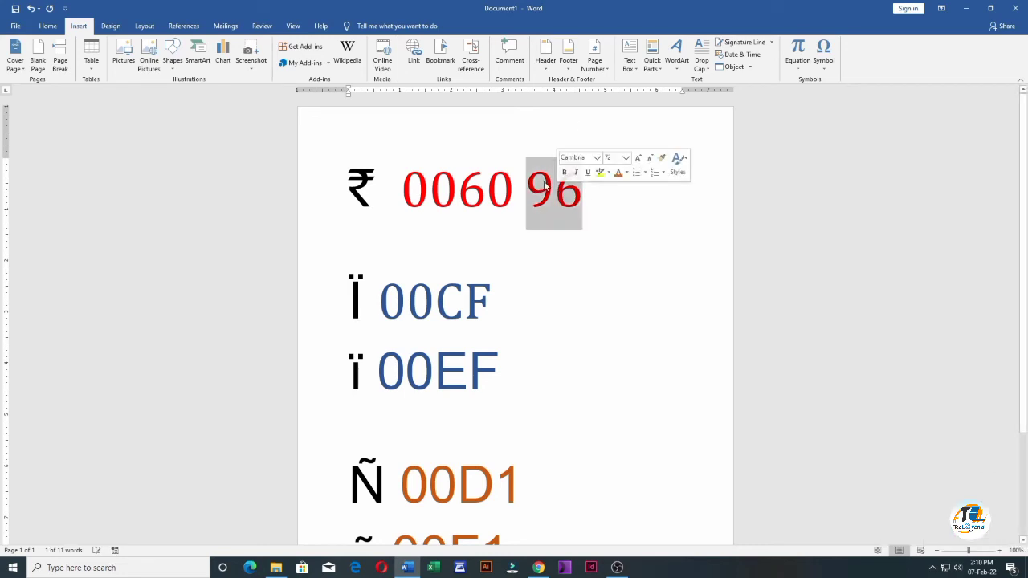
pyautogui.click(566, 172)
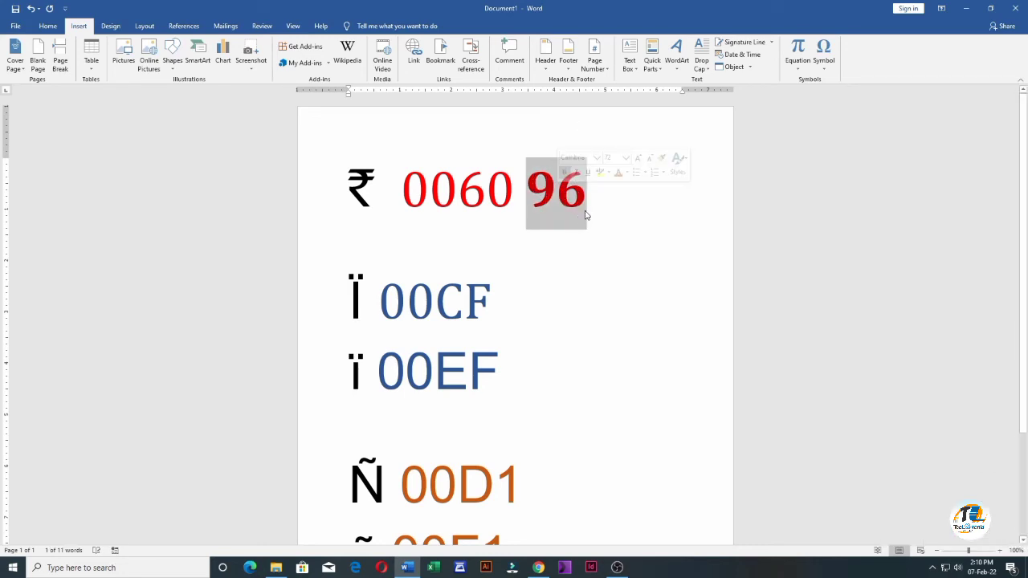
pyautogui.click(601, 208)
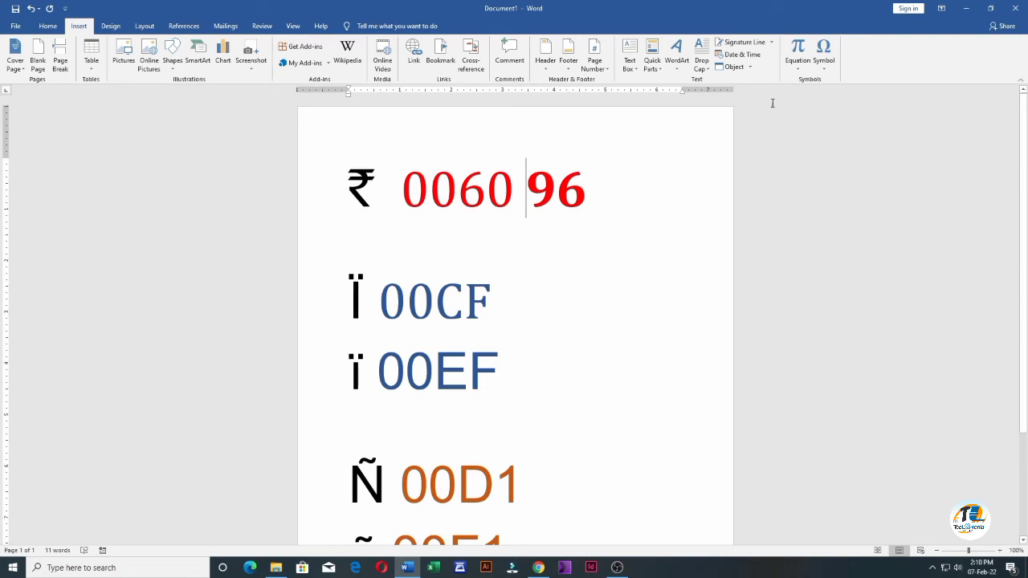
# Insert the ₹ symbol before the bold 96, using the Indian Rupee font and ASCII (decimal) character code 96.
pyautogui.click(817, 74)
pyautogui.click(835, 146)
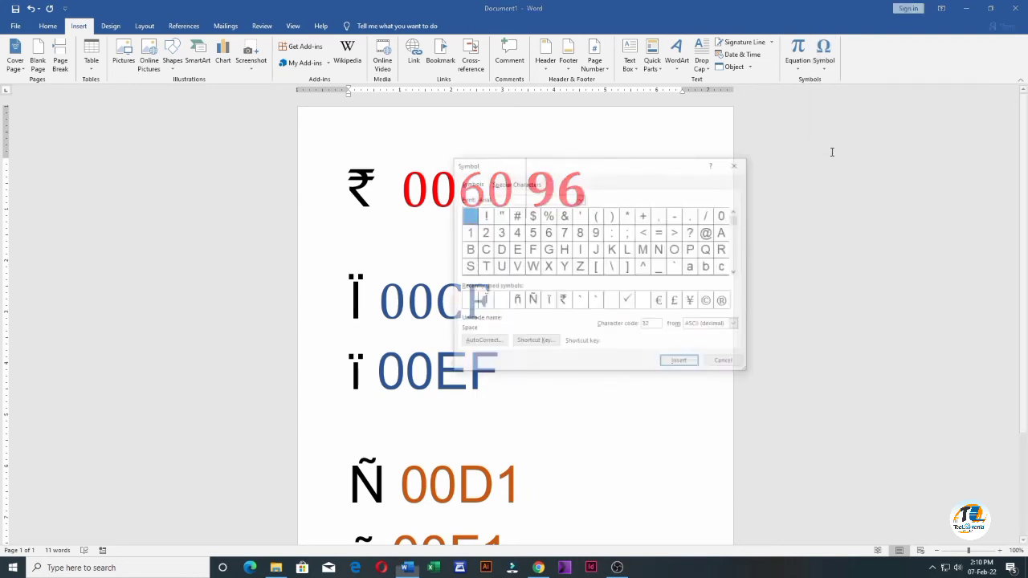
pyautogui.click(538, 198)
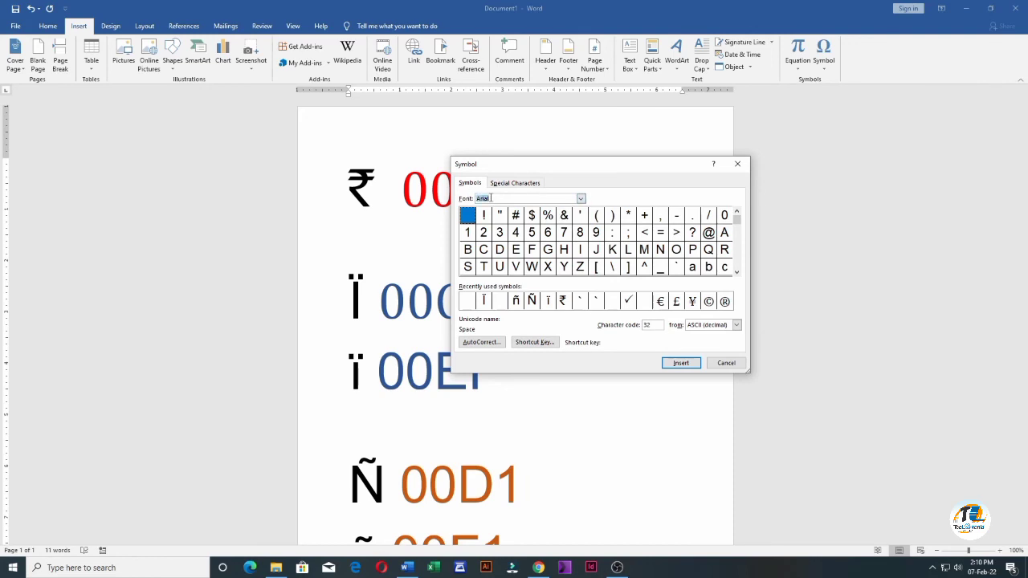
pyautogui.write('(')
pyautogui.write('ndian')
pyautogui.press('Return')
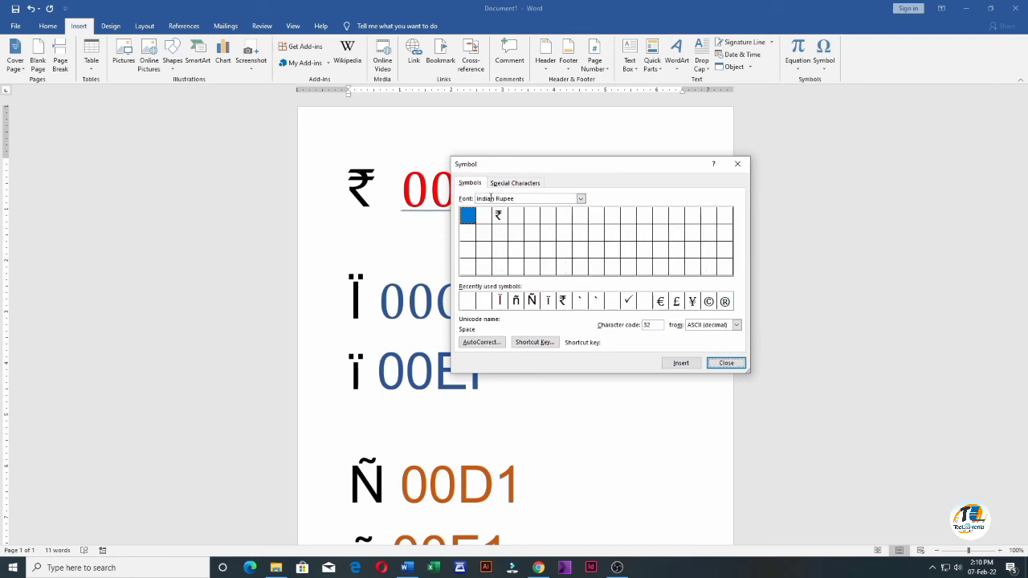
pyautogui.doubleClick(657, 328)
pyautogui.doubleClick(657, 326)
pyautogui.write('96')
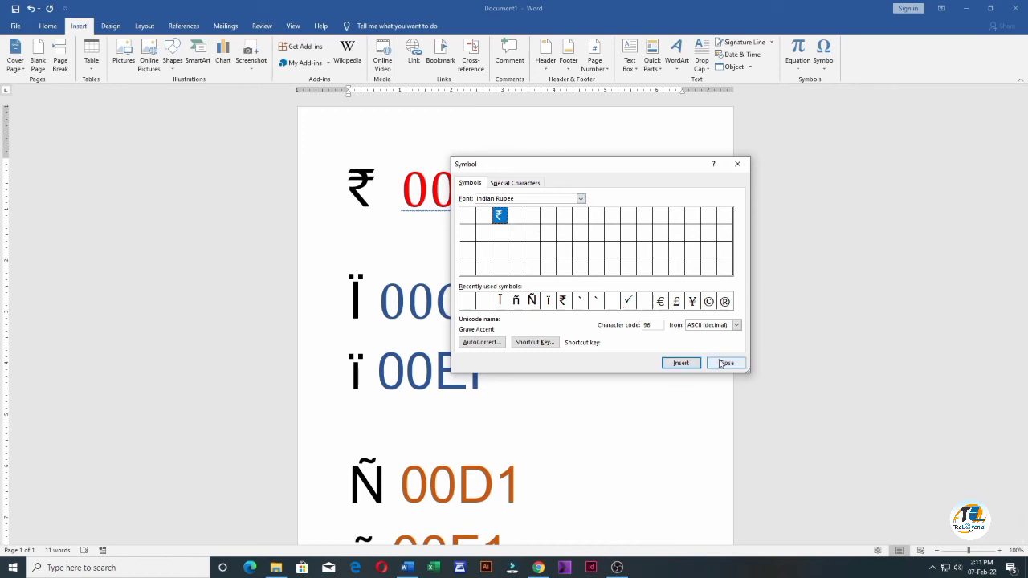
pyautogui.click(681, 363)
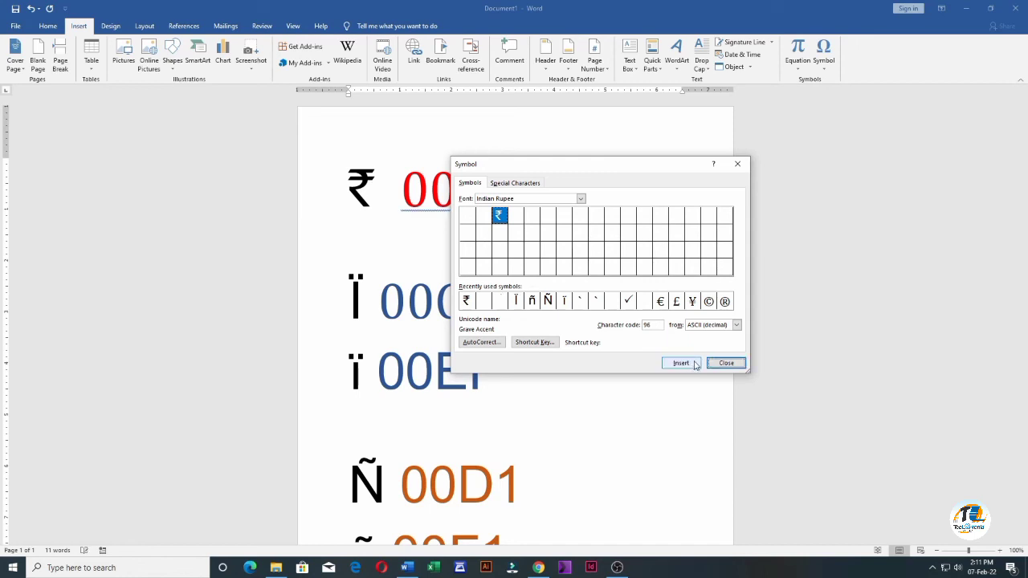
pyautogui.click(726, 362)
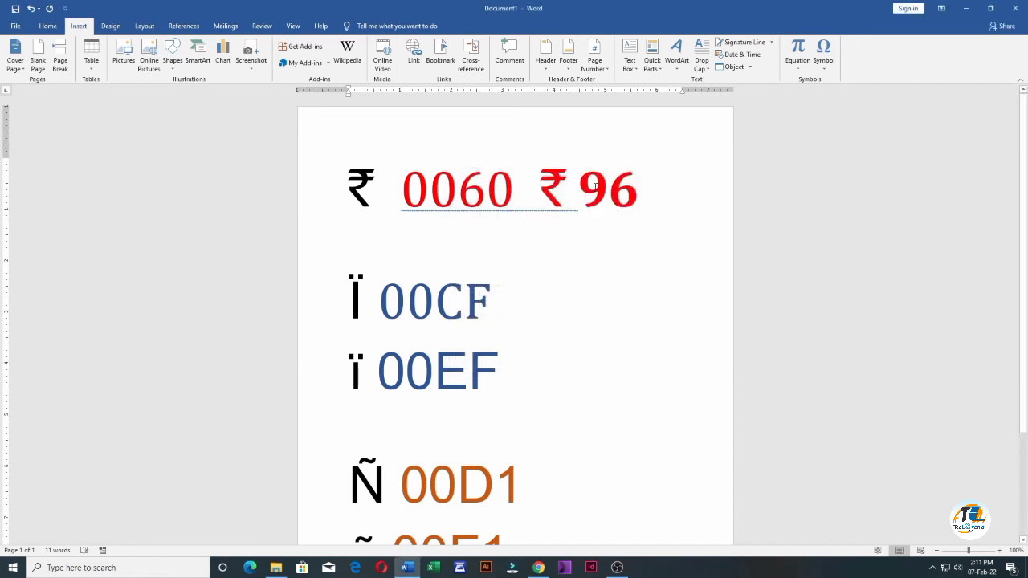
# Insert the symbol Ï after 00CF, using the Arial font and ASCII (decimal) character code 207.
pyautogui.click(534, 303)
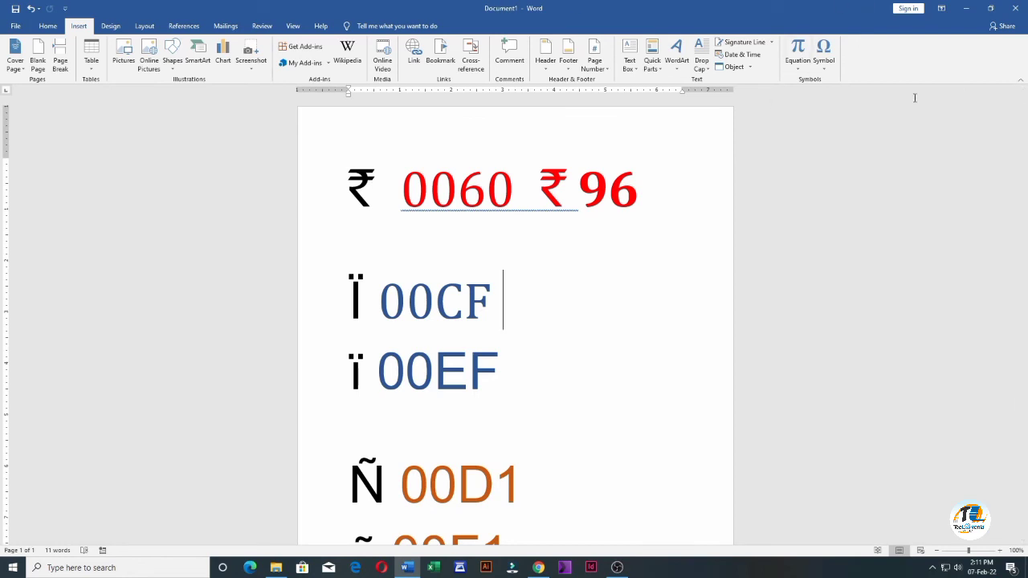
pyautogui.click(823, 55)
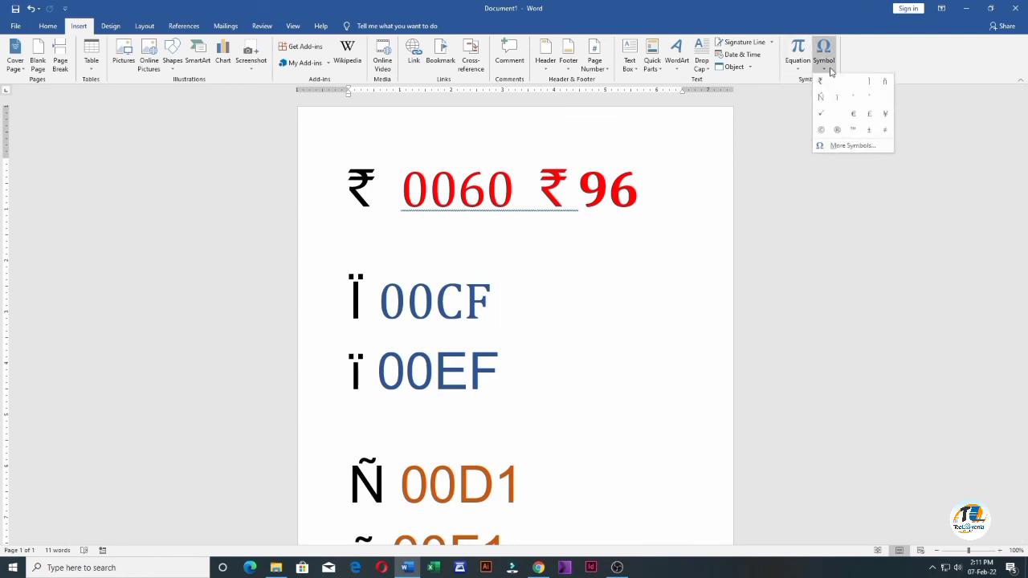
pyautogui.click(853, 146)
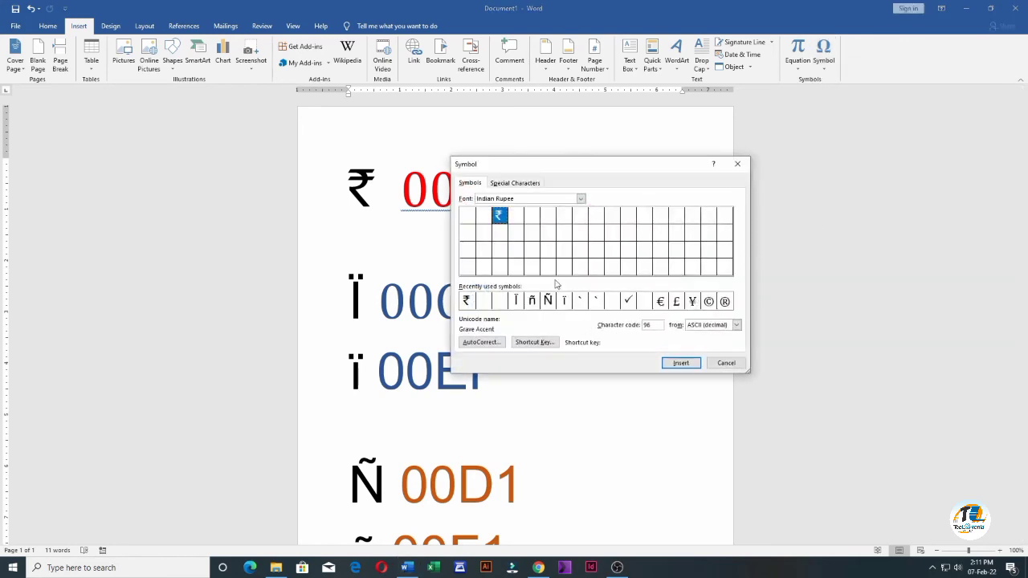
pyautogui.click(580, 199)
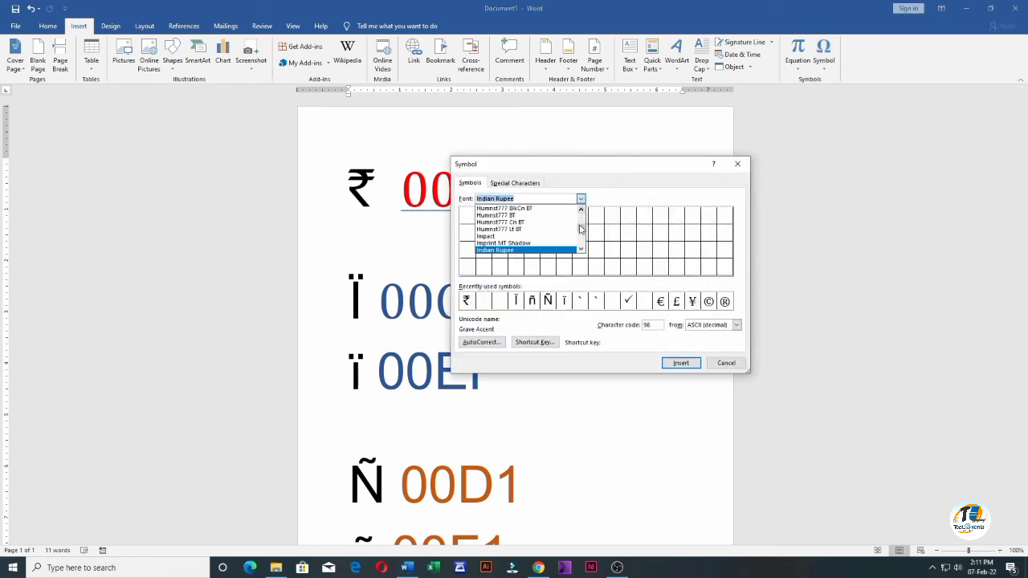
pyautogui.moveTo(581, 230); pyautogui.dragTo(583, 214)
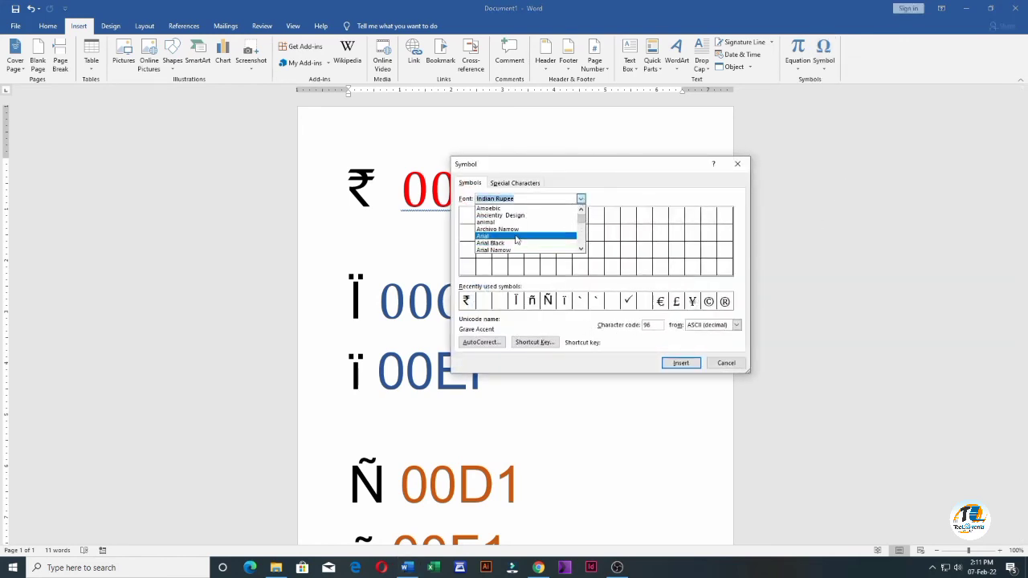
pyautogui.click(514, 236)
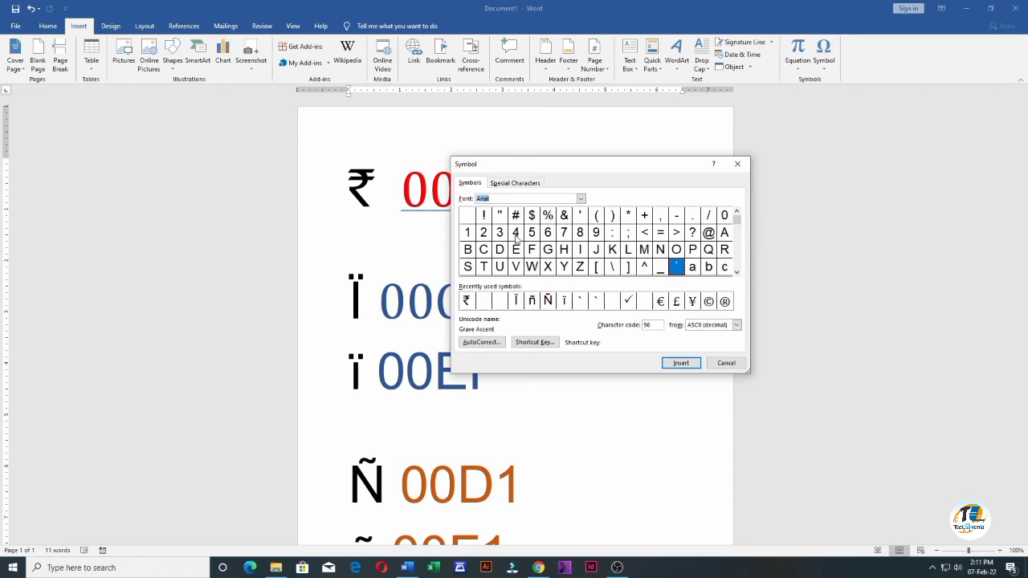
pyautogui.click(649, 324)
pyautogui.write('207')
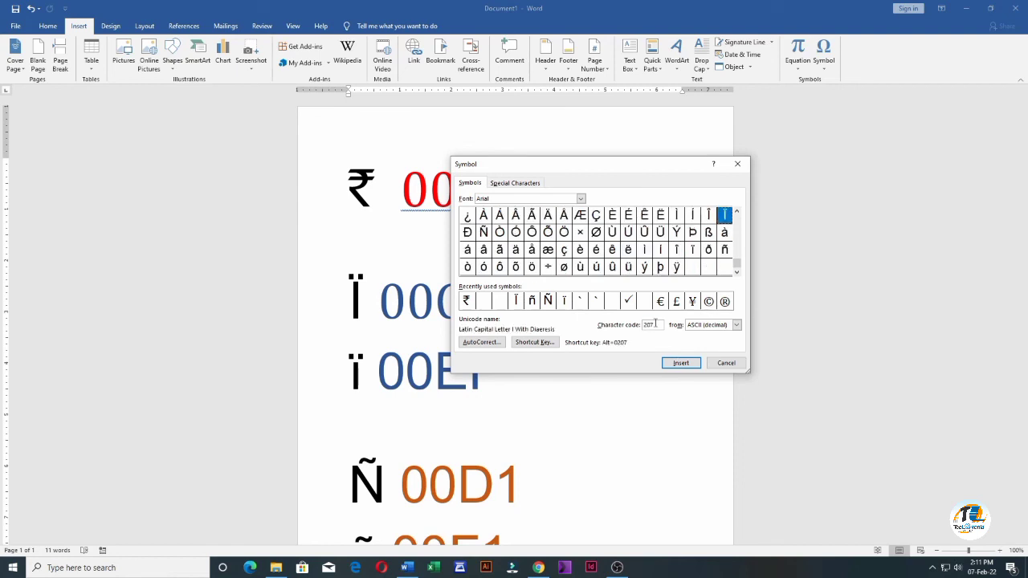
pyautogui.click(691, 365)
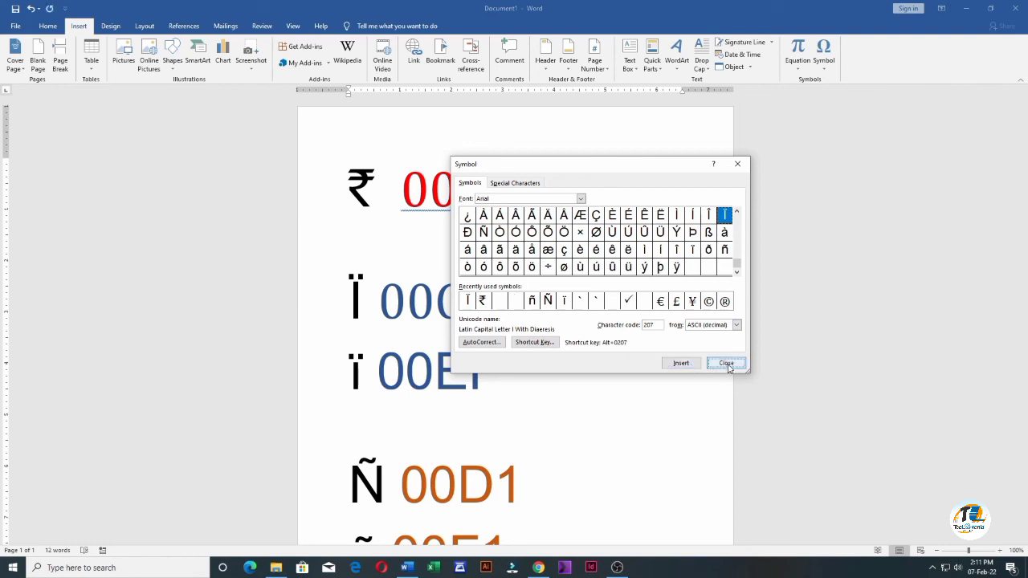
pyautogui.click(726, 364)
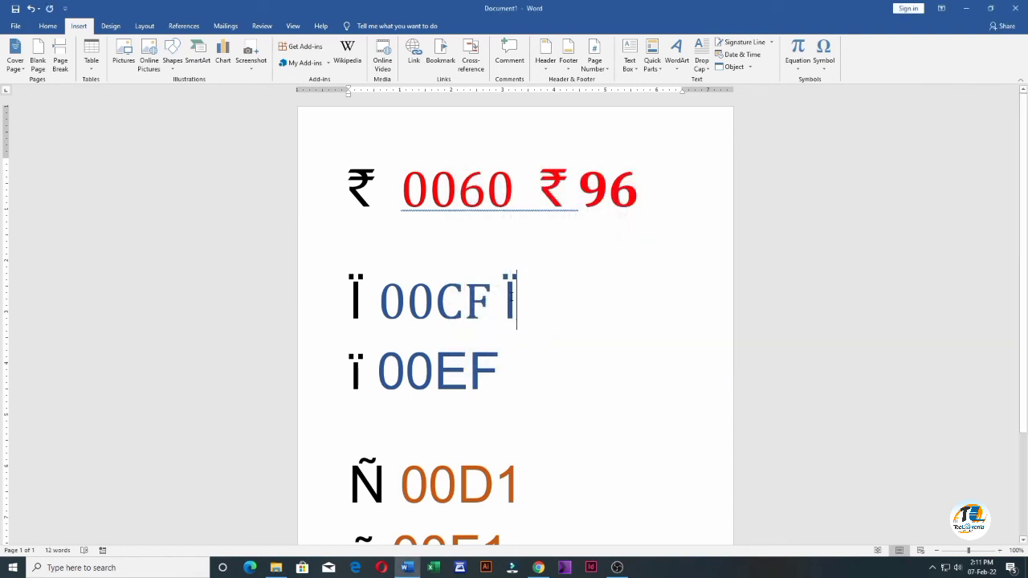
# Make the inserted Ï after 00CF bold and add its code 207 beside it in bold.
pyautogui.moveTo(512, 297)
pyautogui.mouseDown()
pyautogui.moveTo(540, 314)
pyautogui.moveTo(504, 304)
pyautogui.mouseUp()
pyautogui.click(526, 307)
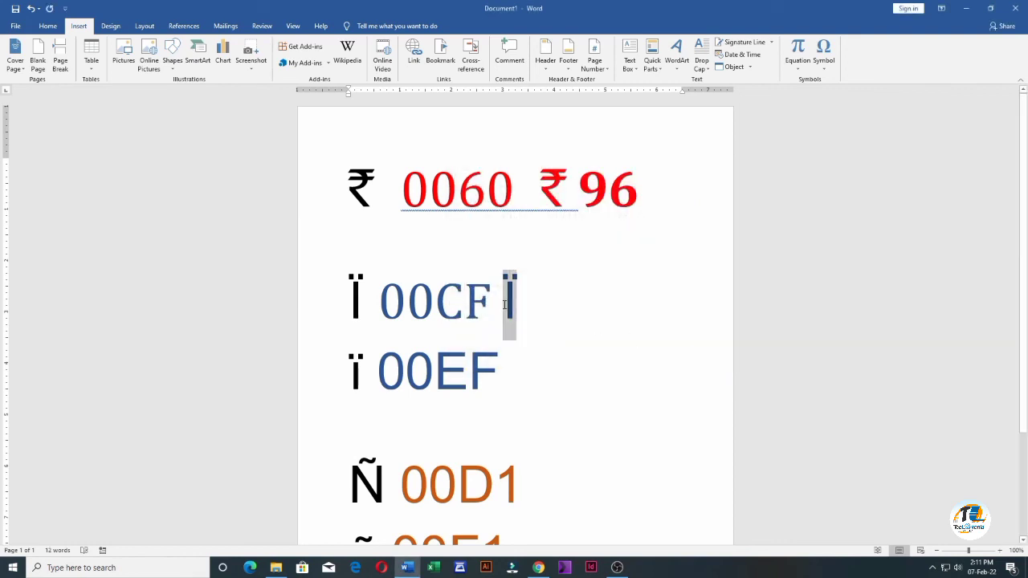
pyautogui.click(511, 287)
pyautogui.click(532, 338)
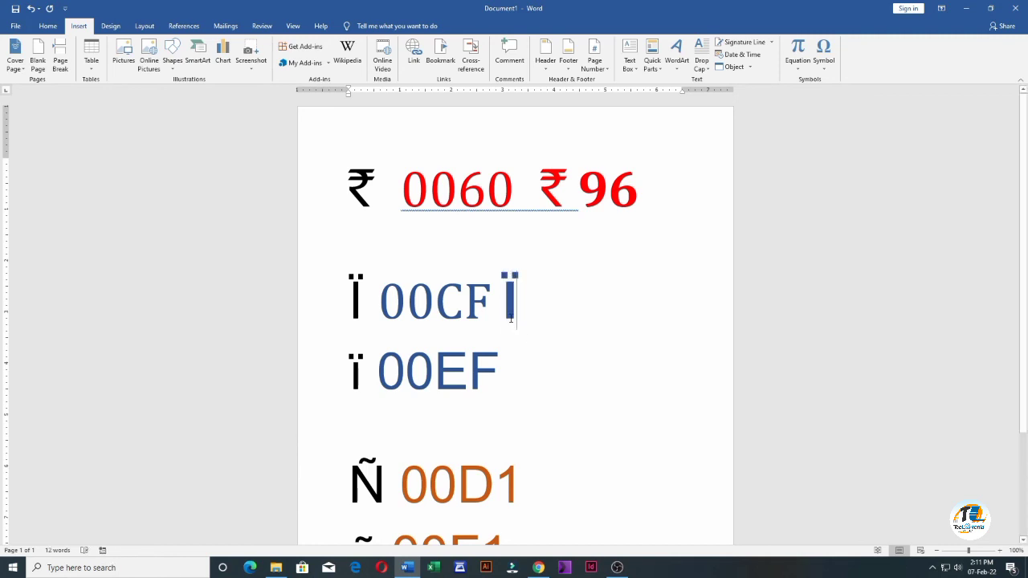
pyautogui.write('207')
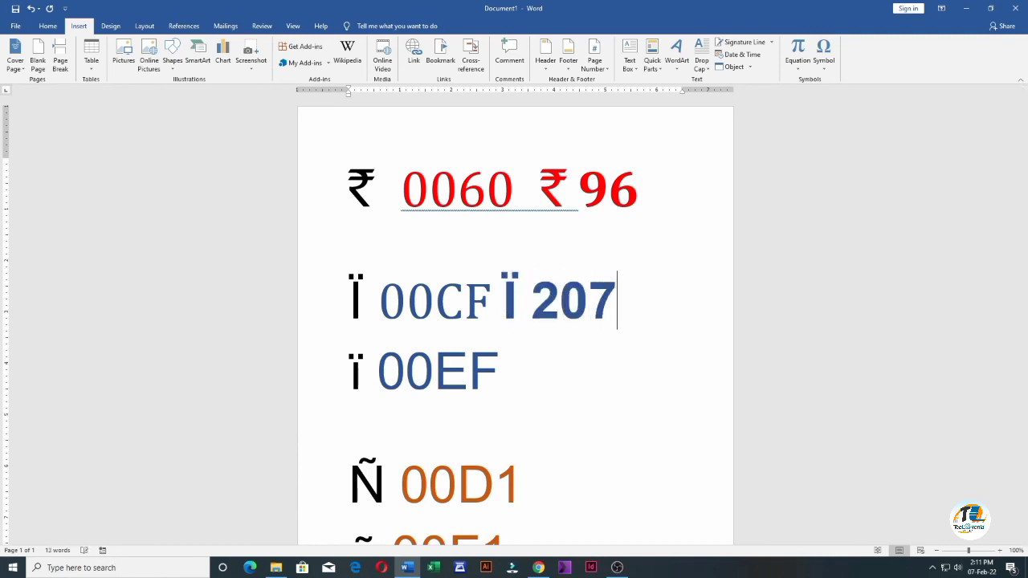
# Insert ï in bold after 00EF, using the Arial font and ASCII (decimal) character code 239, and write 239 beside it.
pyautogui.click(543, 370)
pyautogui.click(824, 58)
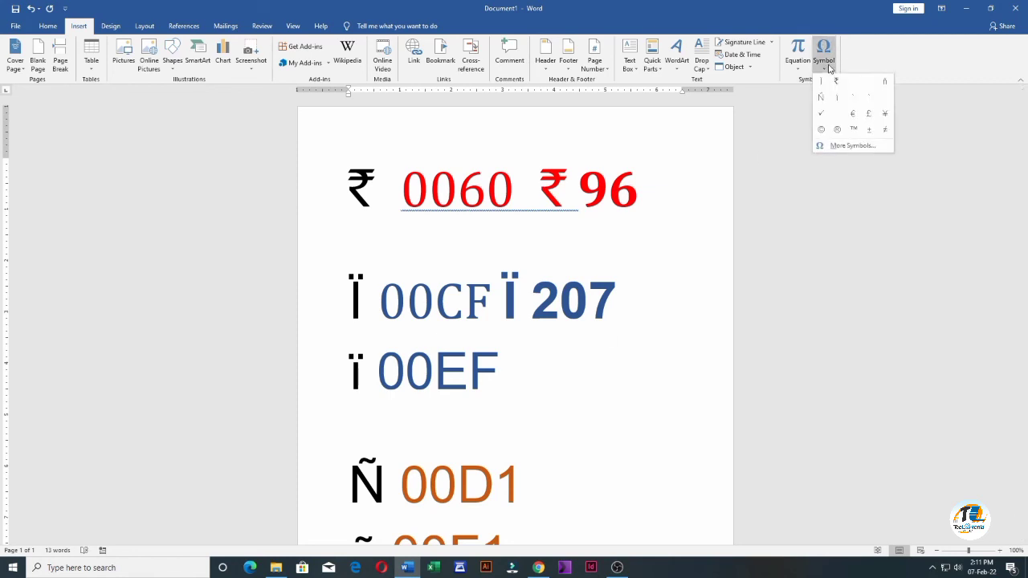
pyautogui.click(850, 146)
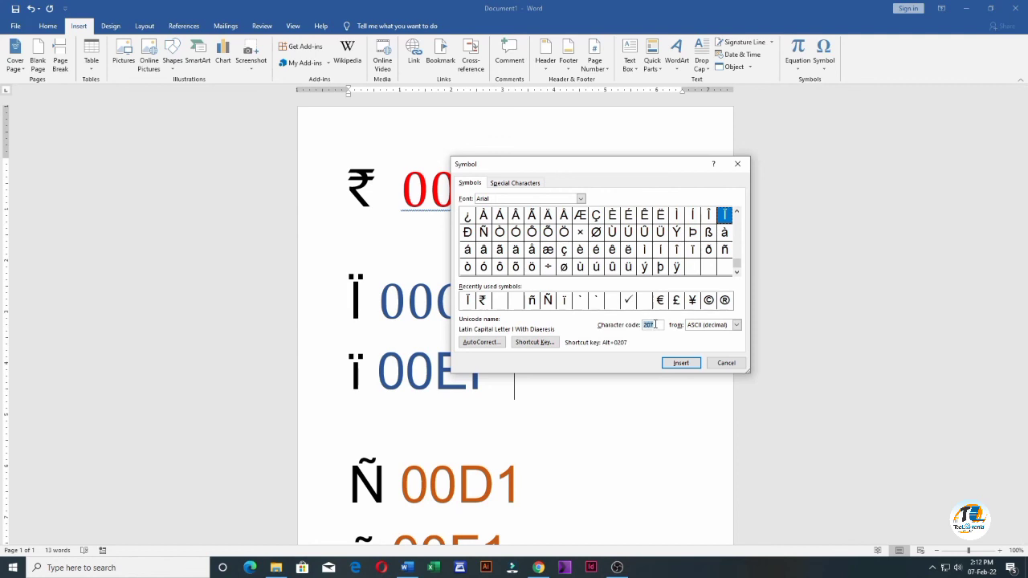
pyautogui.write('239')
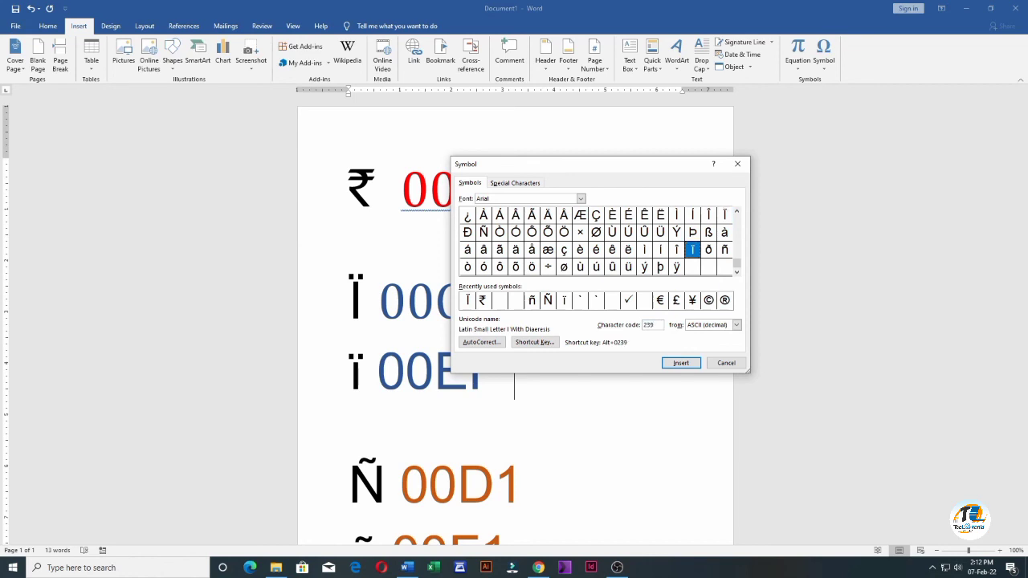
pyautogui.click(679, 364)
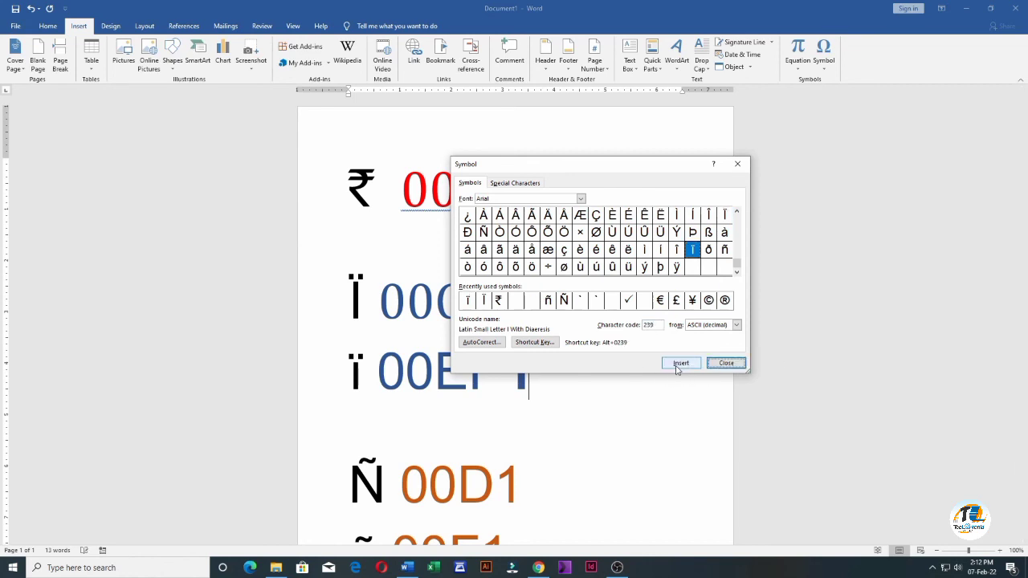
pyautogui.click(726, 363)
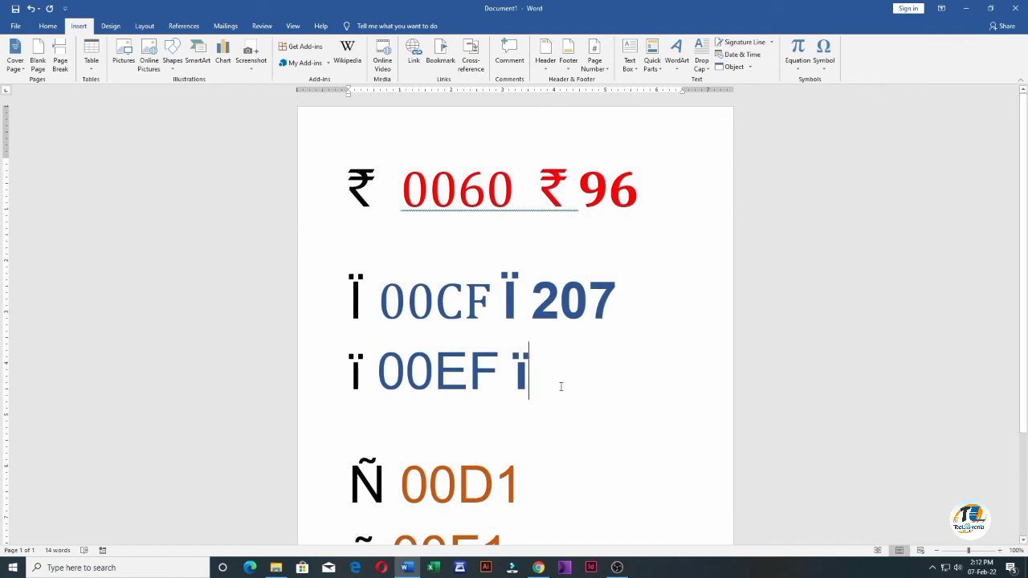
pyautogui.write('239')
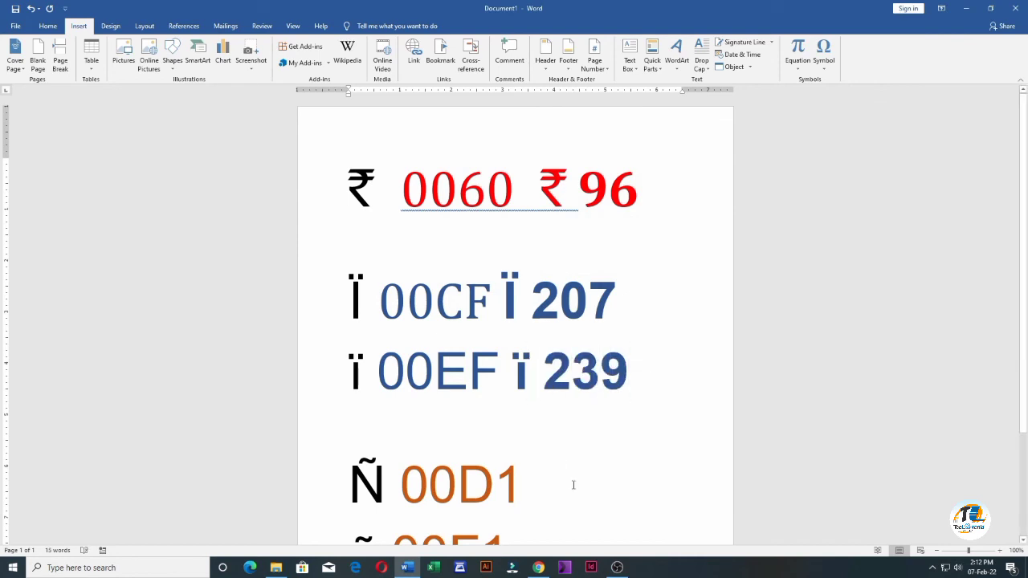
# Insert Ñ in bold after 00D1, using the Arial font and ASCII (decimal) character code 209, and write 209 beside it.
pyautogui.scroll(-2, 575, 481)
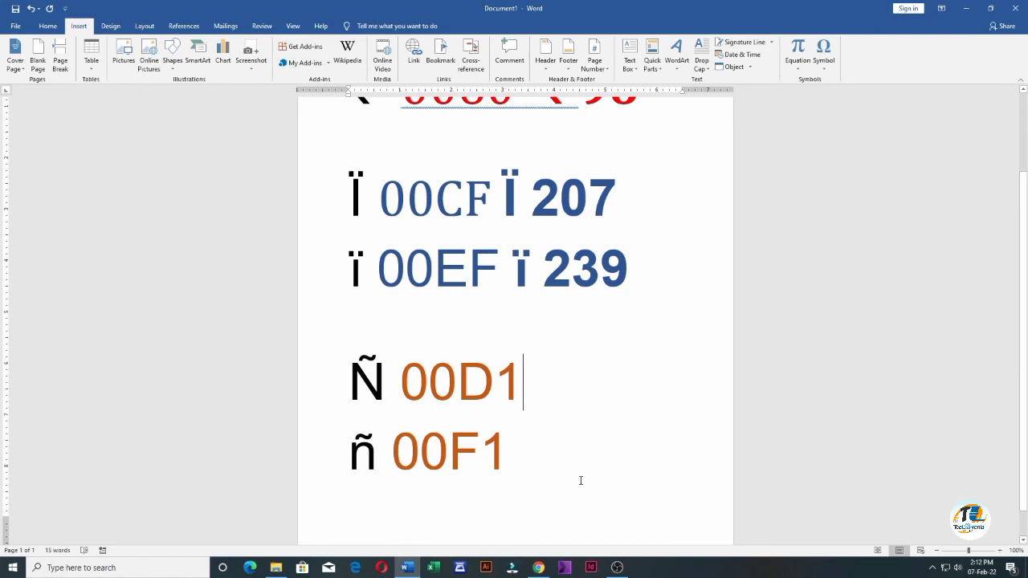
pyautogui.click(832, 72)
pyautogui.click(866, 144)
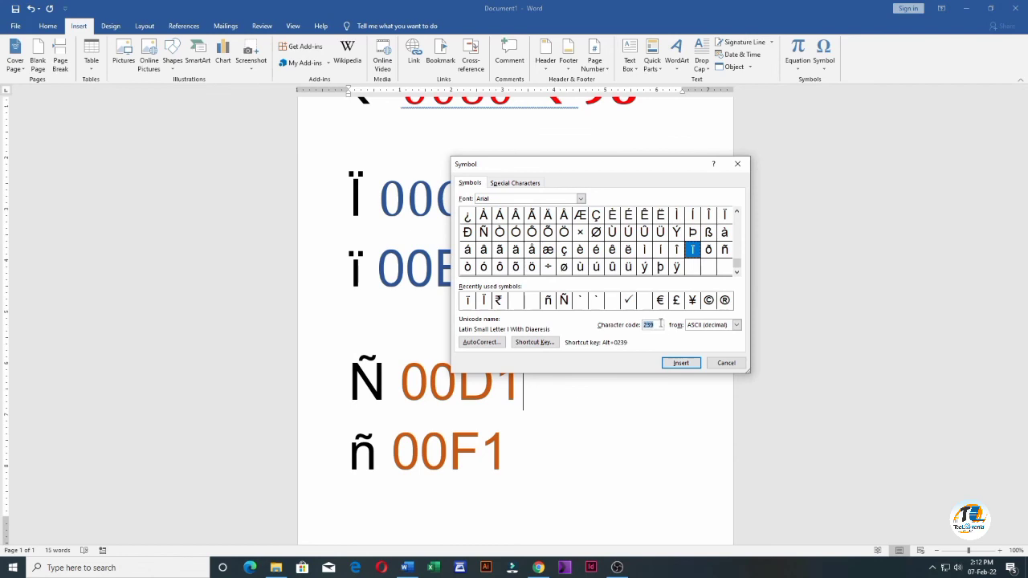
pyautogui.click(647, 325)
pyautogui.write('209')
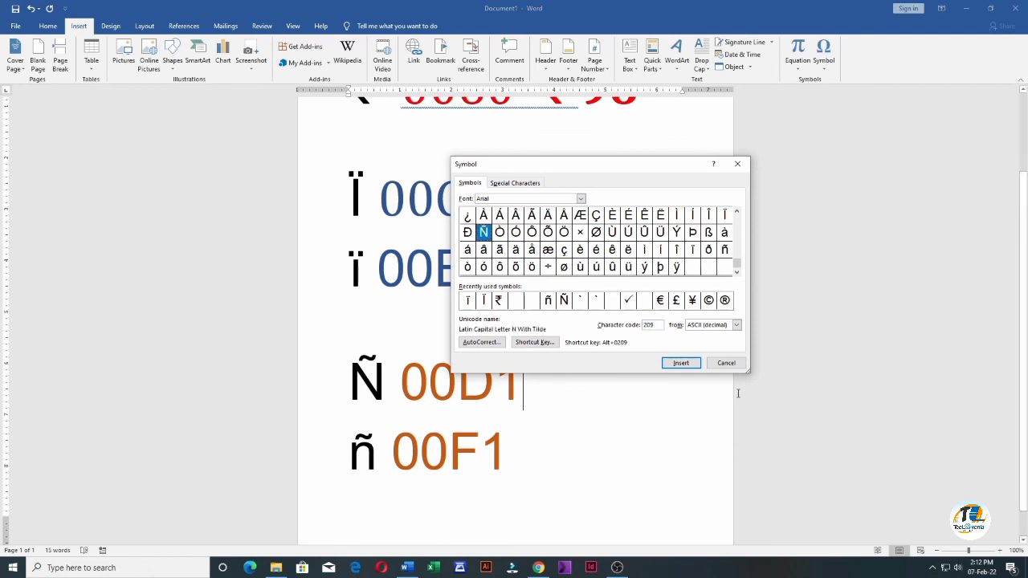
pyautogui.click(695, 366)
pyautogui.click(726, 363)
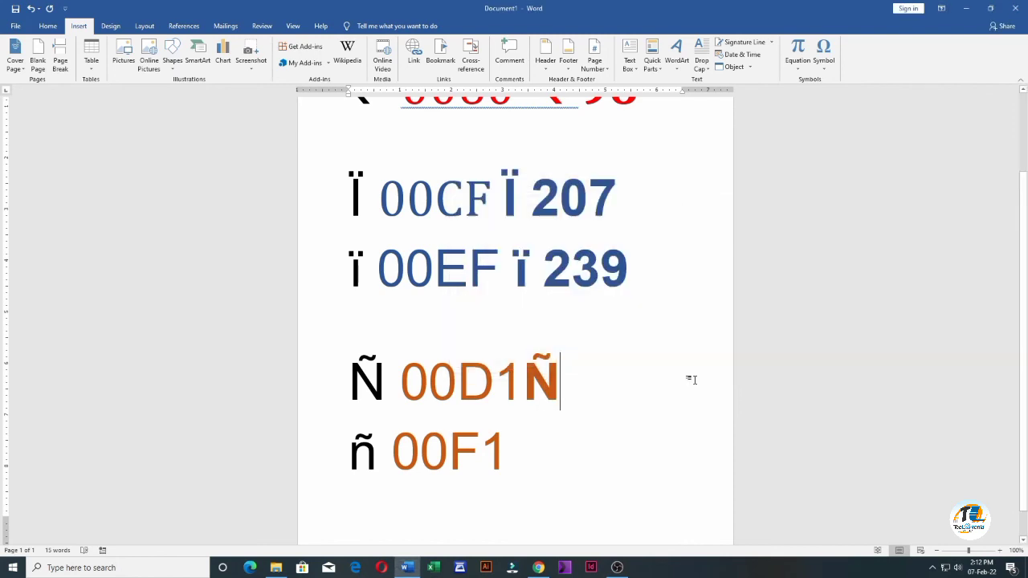
pyautogui.write('209')
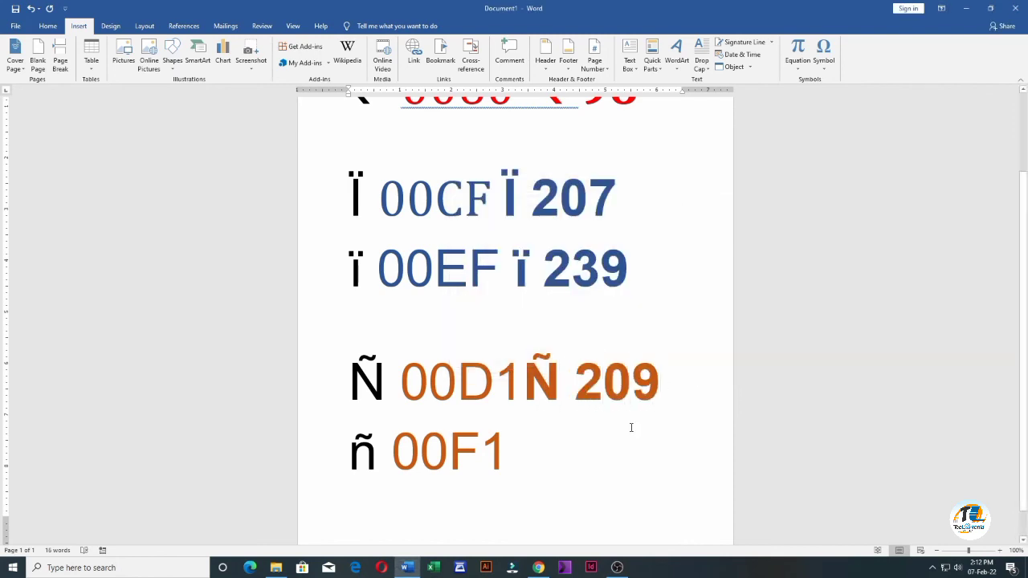
# Insert ñ in bold after 00F1, using the Arial font and ASCII (decimal) character code 241, and write 241 beside it.
pyautogui.click(579, 469)
pyautogui.click(824, 60)
pyautogui.click(827, 145)
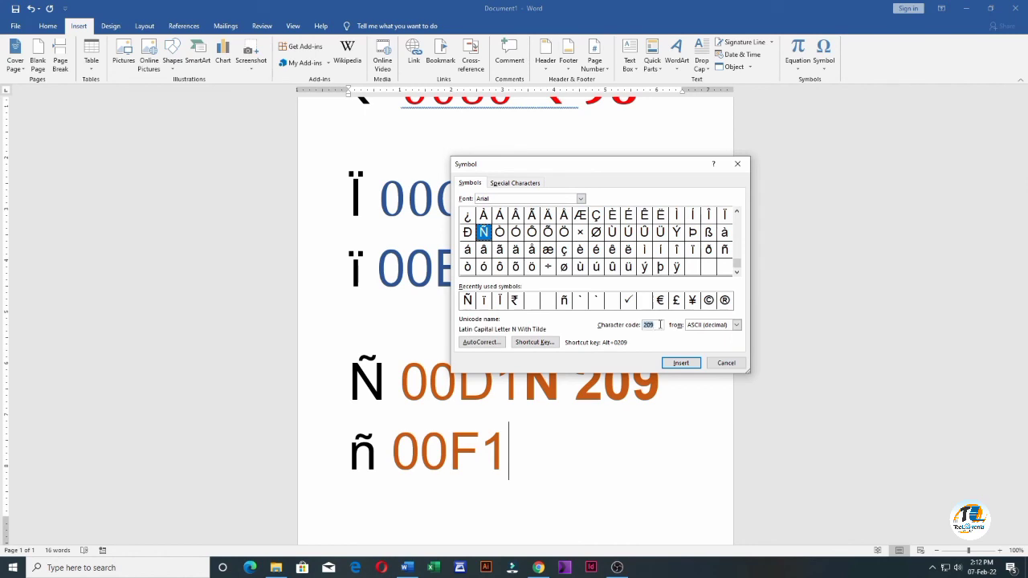
pyautogui.click(649, 324)
pyautogui.write('241')
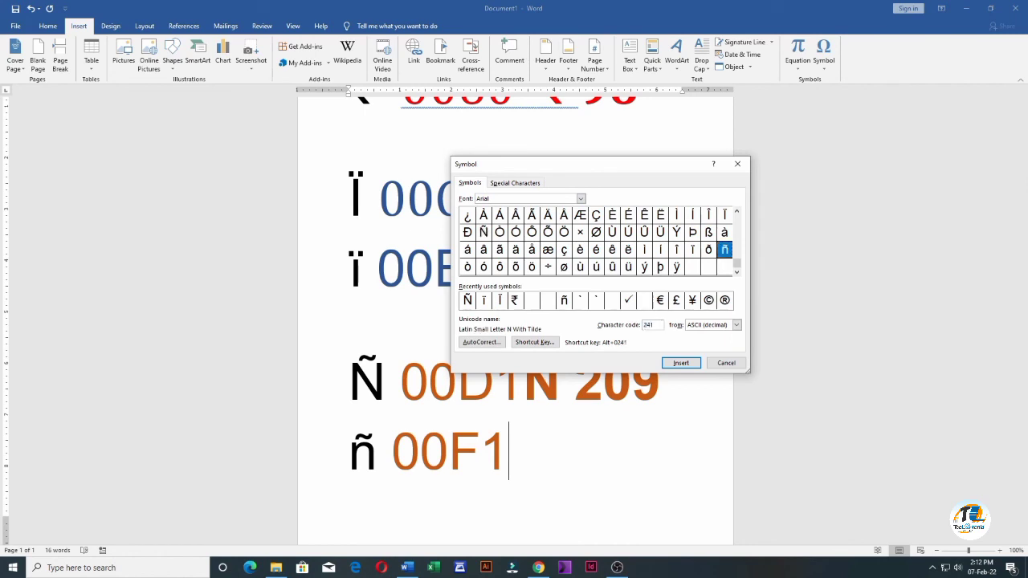
pyautogui.click(681, 363)
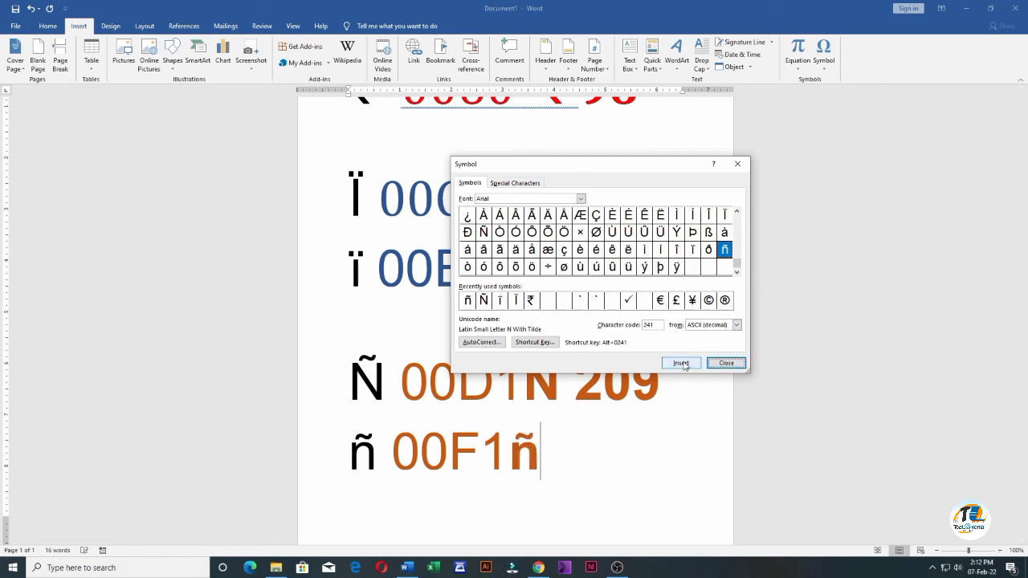
pyautogui.click(737, 365)
pyautogui.write('2')
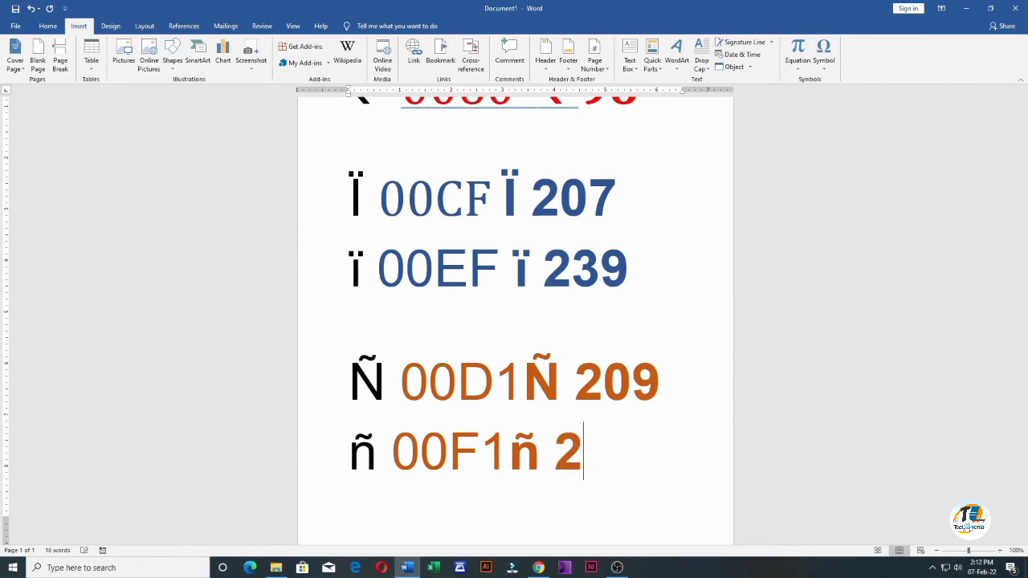
pyautogui.write('41')
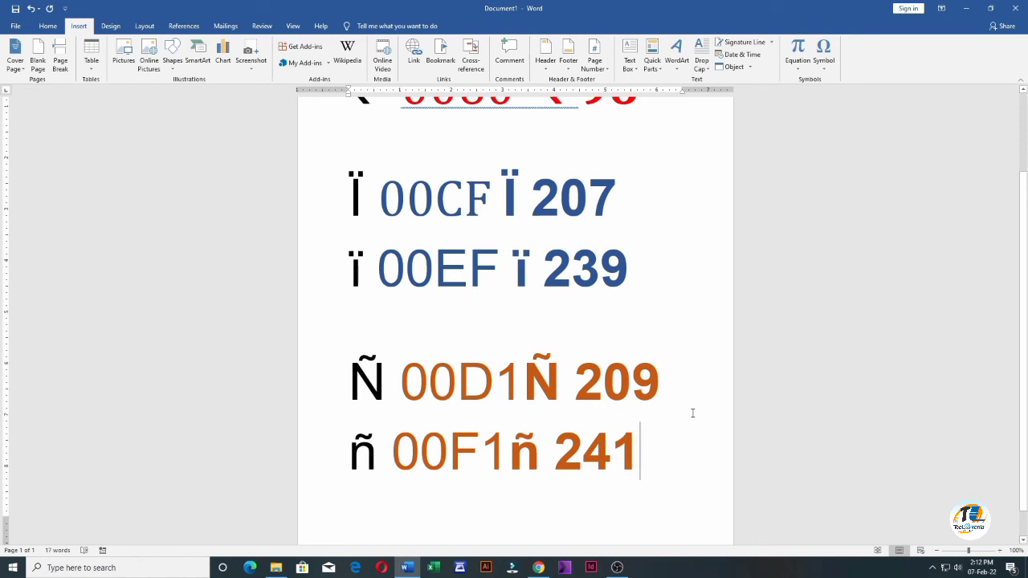
pyautogui.scroll(-2, 694, 412)
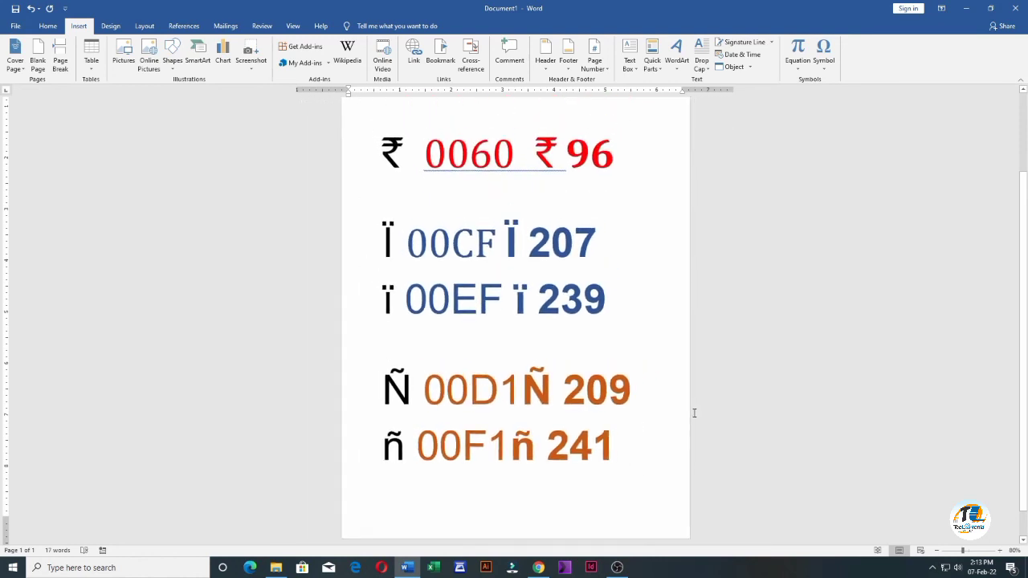